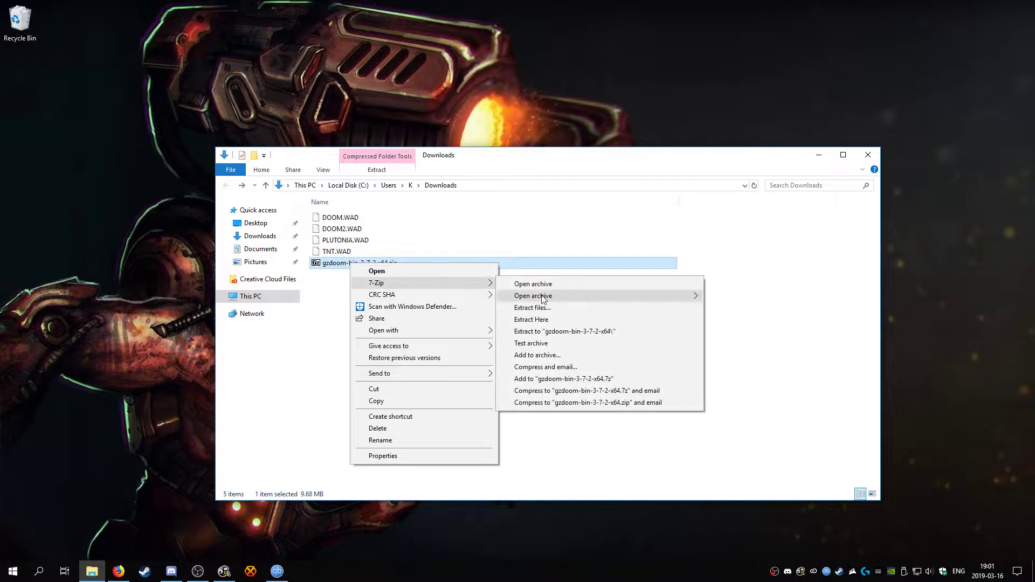
- Extract gzdoom-bin-3-7-2-x64.zip into a folder of the same name and move DOOM2.WAD into that folder
{"action": "left_click", "coordinate": [577, 336]}
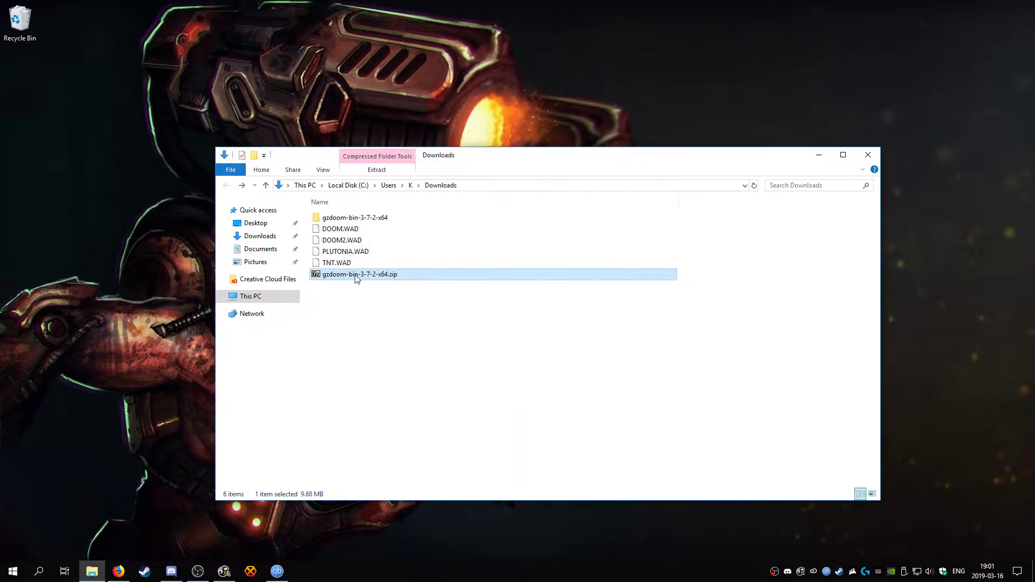
{"action": "left_click", "coordinate": [355, 313]}
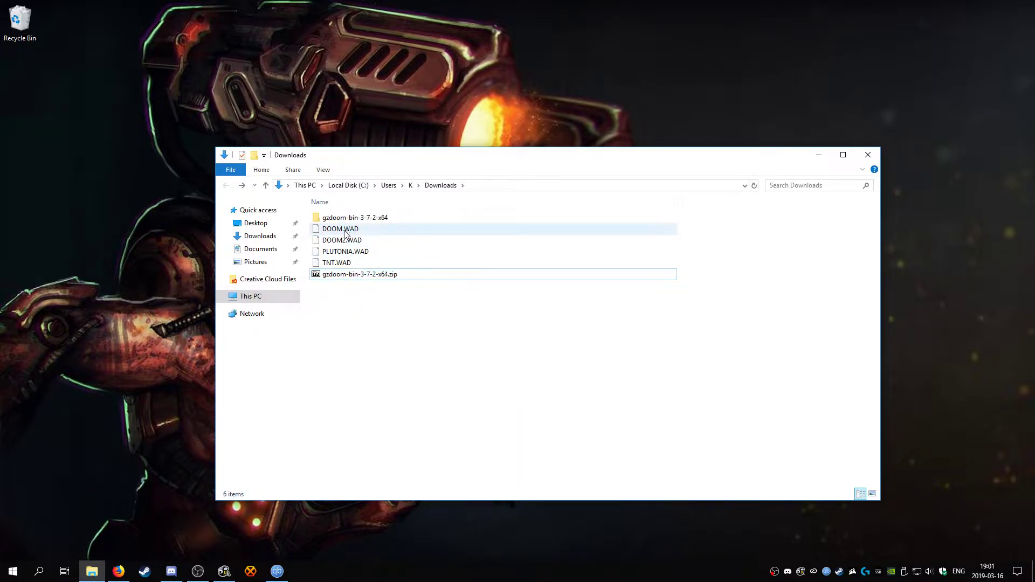
{"action": "left_click_drag", "start_coordinate": [343, 240], "coordinate": [342, 219]}
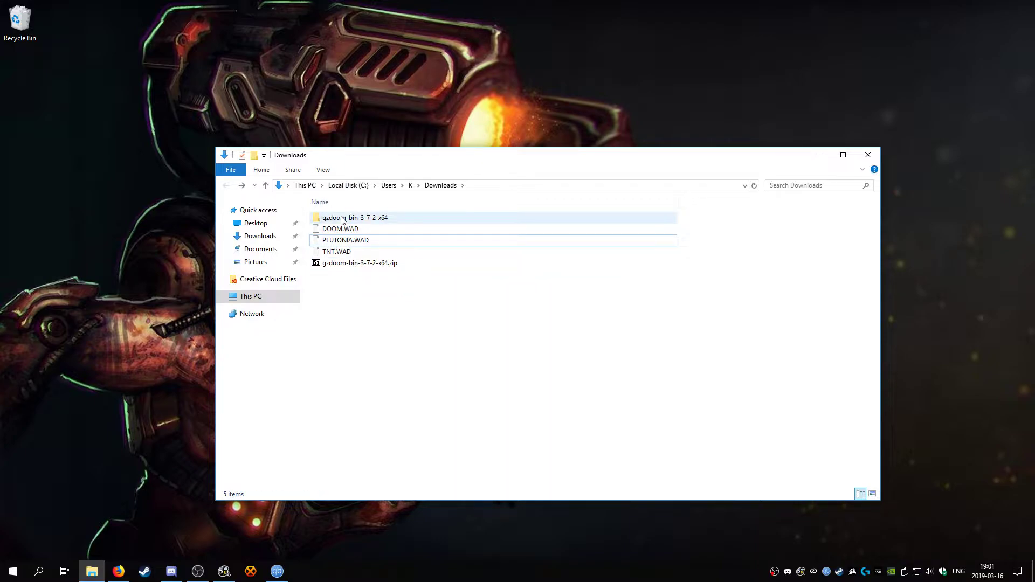
- Launch GZDoom from the extracted gzdoom-bin-3-7-2-x64 folder
{"action": "double_click", "coordinate": [342, 220]}
{"action": "double_click", "coordinate": [337, 263]}
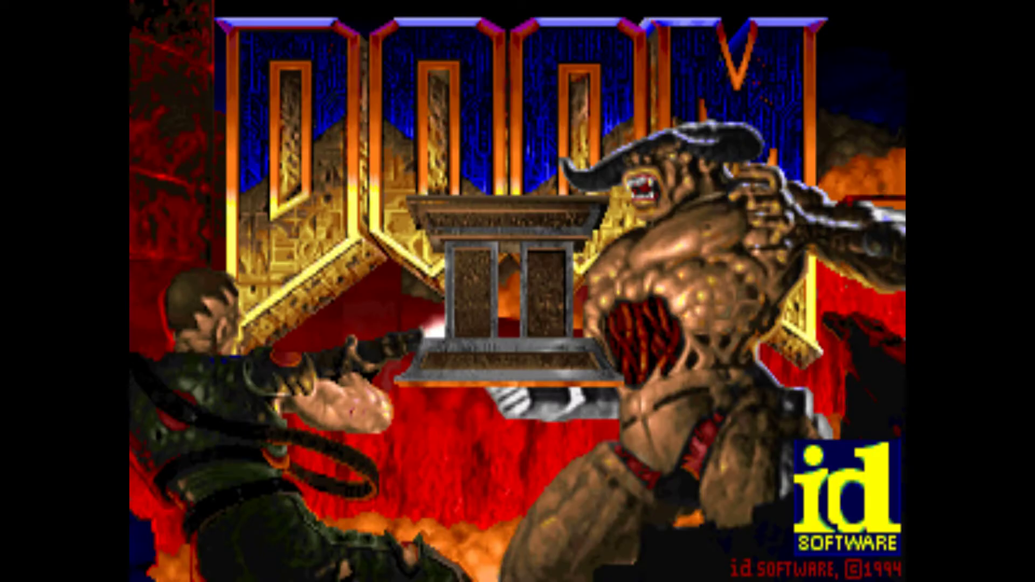
- Review the game's display options and sound options
{"action": "key", "text": "Escape"}
{"action": "left_click", "coordinate": [450, 286]}
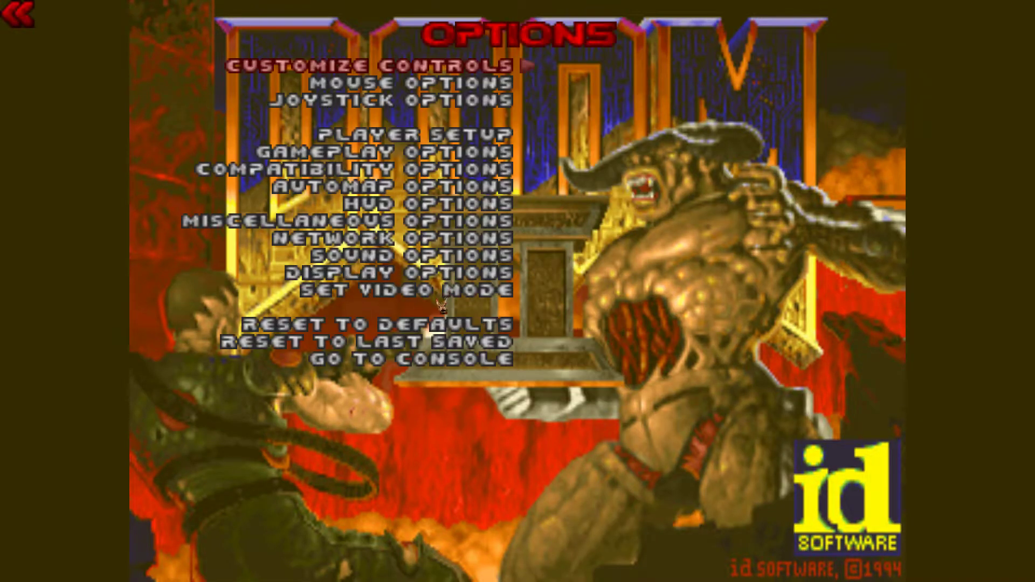
{"action": "left_click", "coordinate": [426, 273]}
{"action": "key", "text": "Escape"}
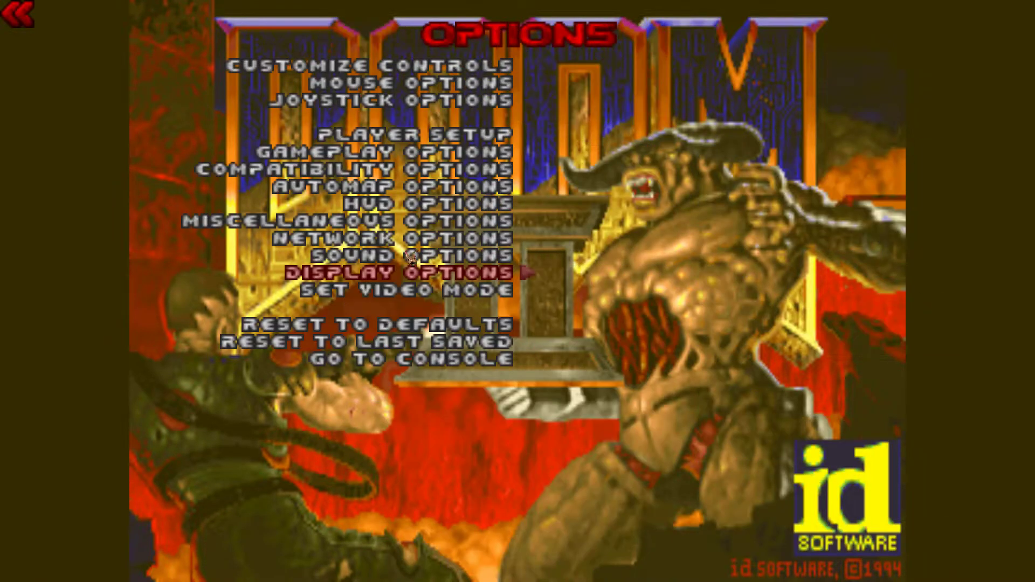
{"action": "left_click", "coordinate": [411, 256]}
{"action": "key", "text": "Escape"}
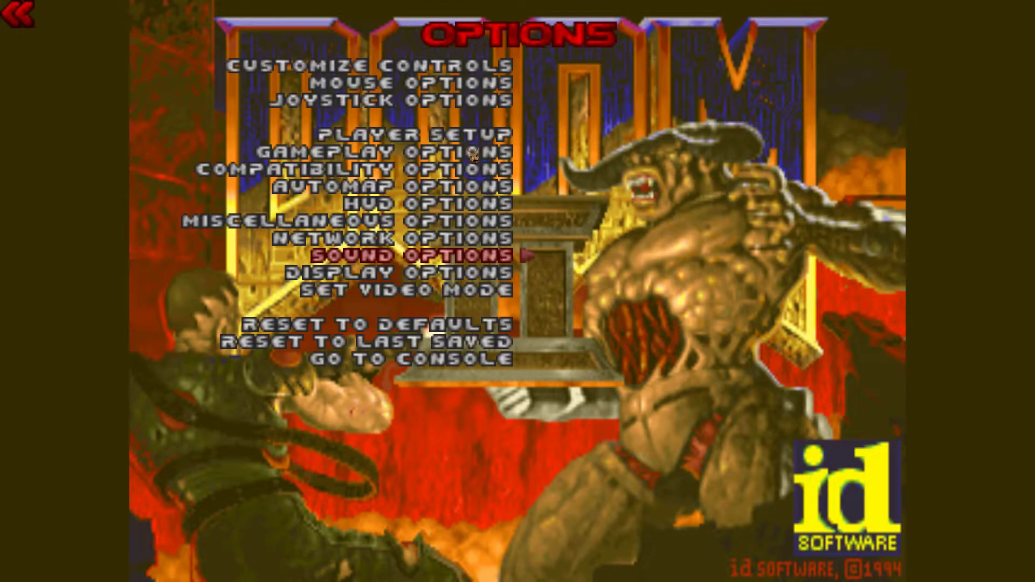
- Start a new game at the "I'm too young to die" skill level
{"action": "key", "text": "Escape"}
{"action": "left_click", "coordinate": [453, 243]}
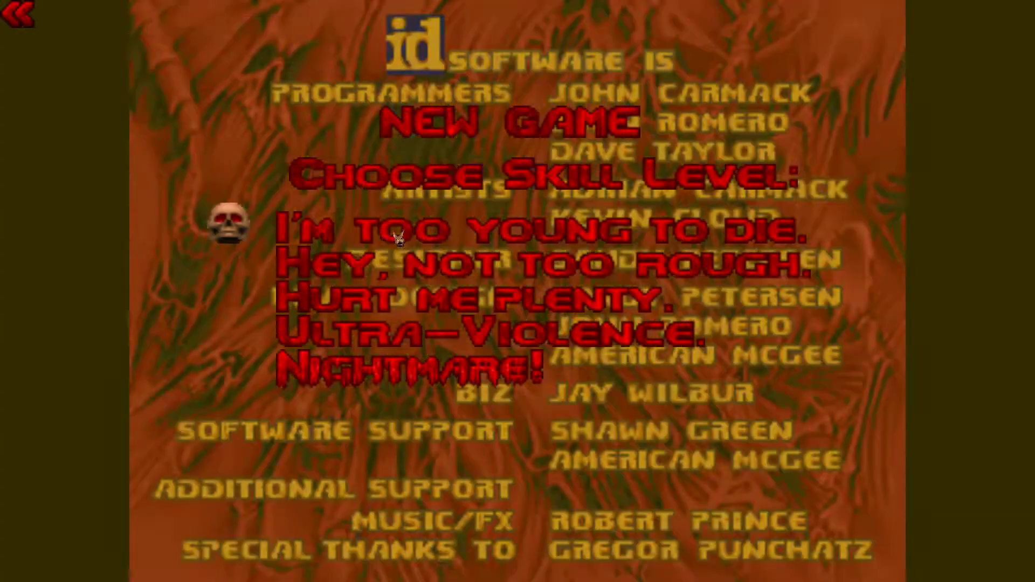
{"action": "left_click", "coordinate": [399, 238]}
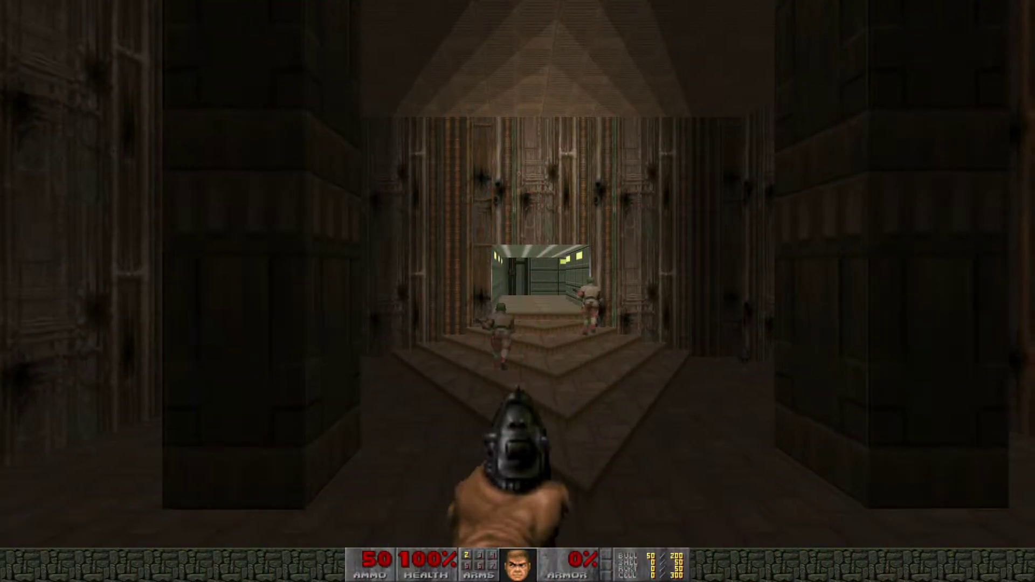
- Turn on notarget and god mode with the console commands notarget and god
{"action": "key", "text": "w"}
{"action": "key", "text": "grave"}
{"action": "type", "text": "nottarget"}
{"action": "key", "text": "Return"}
{"action": "type", "text": "god"}
{"action": "key", "text": "Return"}
- Give the player all weapons, ammo and items with the console command give all
{"action": "type", "text": "give "}
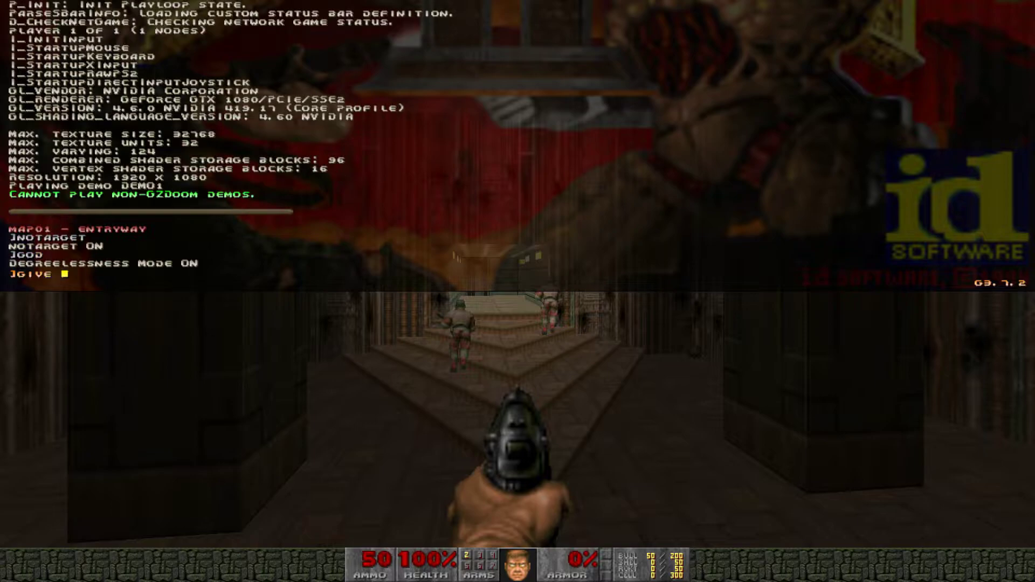
{"action": "type", "text": "all"}
{"action": "key", "text": "Return"}
{"action": "key", "text": "grave"}
- Summon a spectre with the console command summon spectre, then move around it to examine how it is rendered
{"action": "key", "text": "w"}
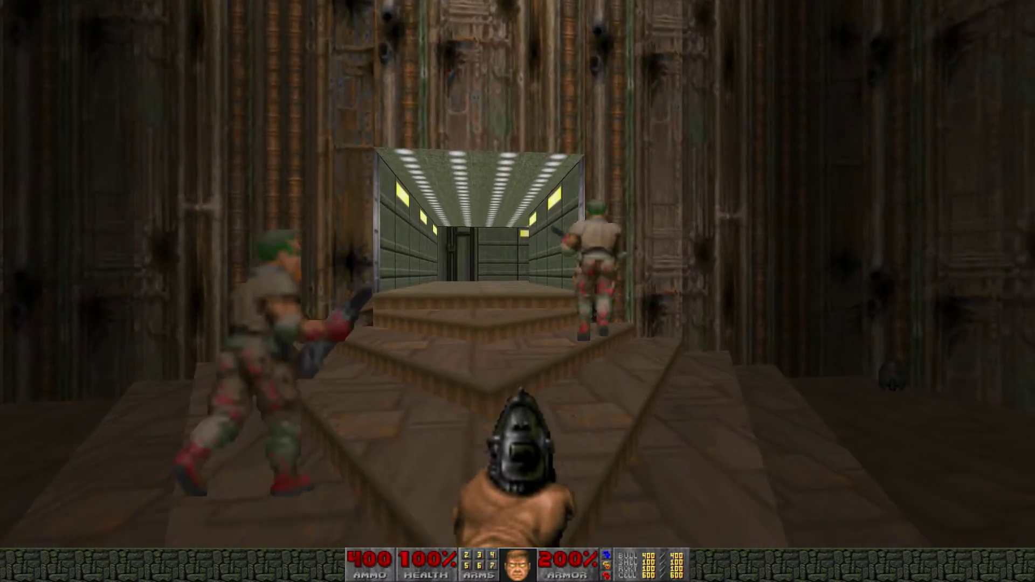
{"action": "key", "text": "grave"}
{"action": "type", "text": "summ"}
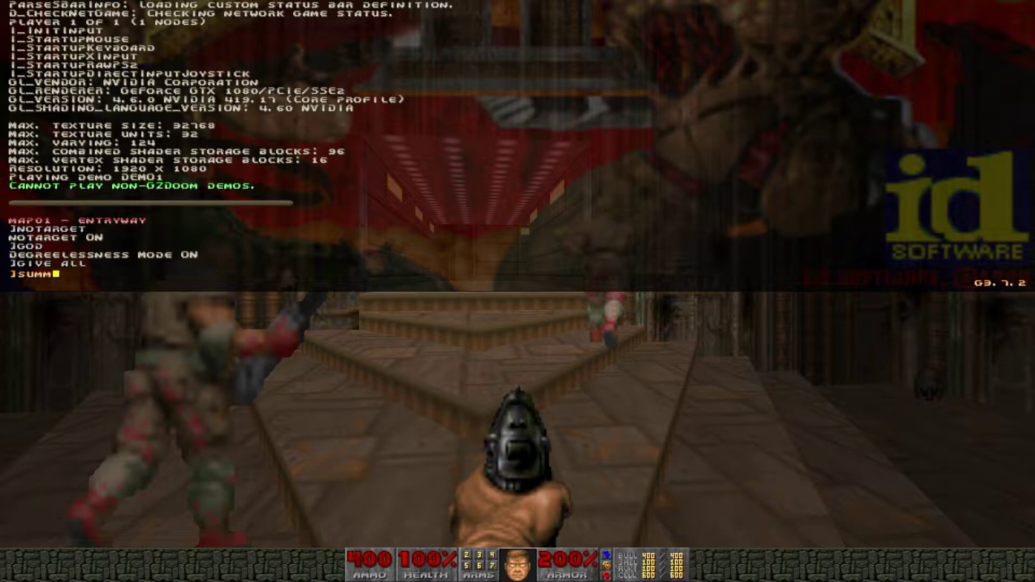
{"action": "type", "text": "on spectre"}
{"action": "key", "text": "Return"}
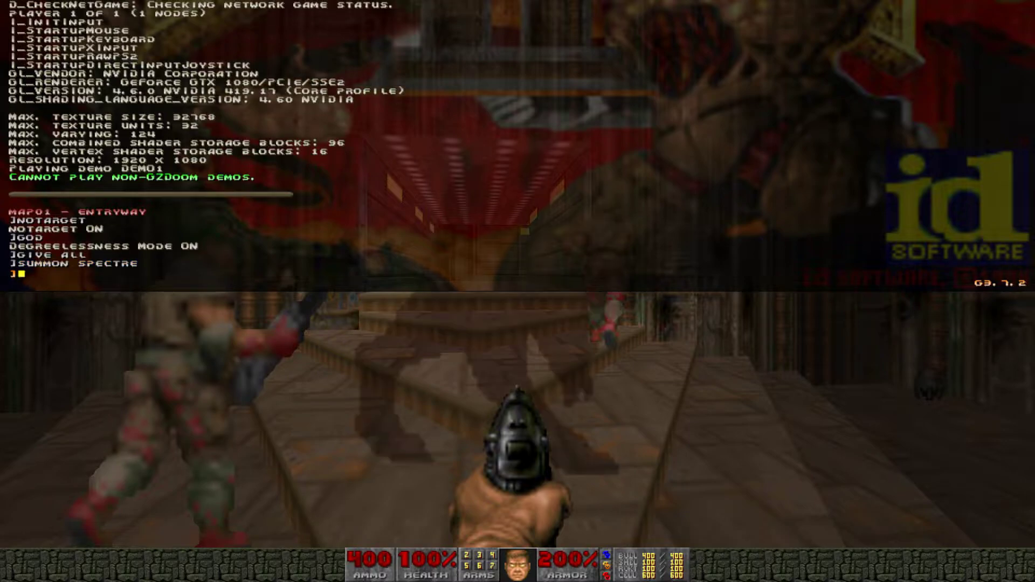
{"action": "key", "text": "grave"}
{"action": "key", "text": "w"}
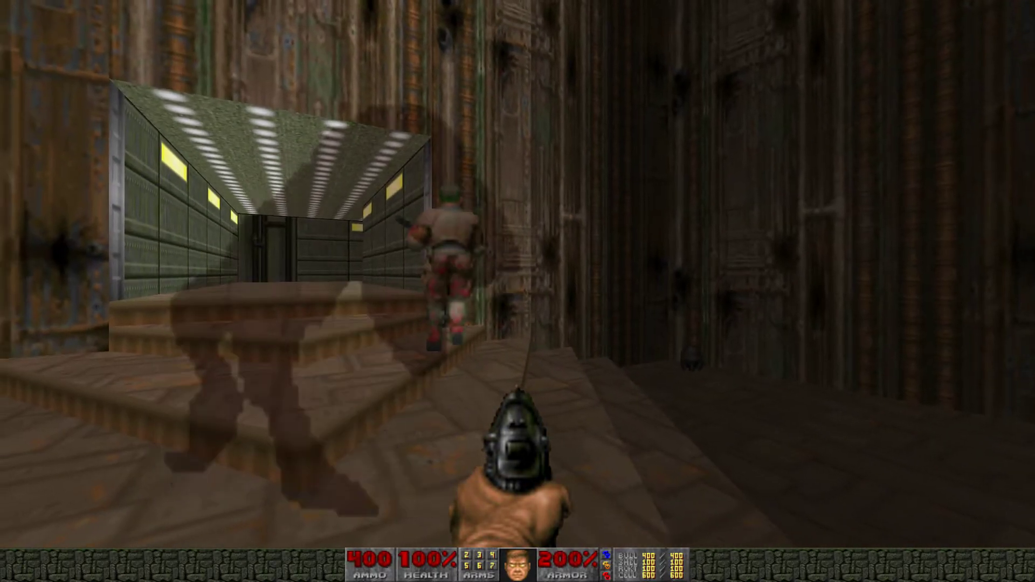
{"action": "key", "text": "s"}
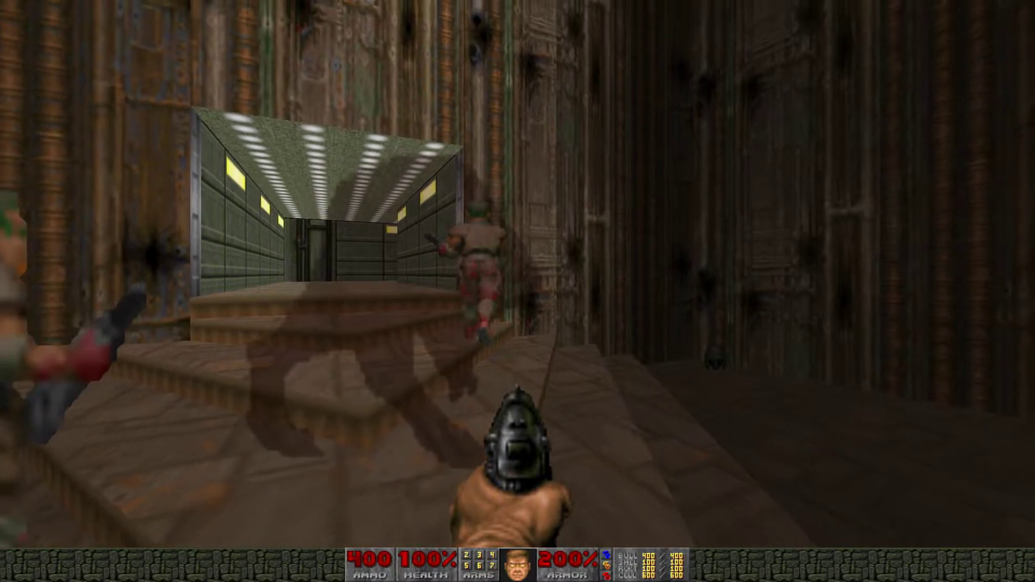
{"action": "key", "text": "w"}
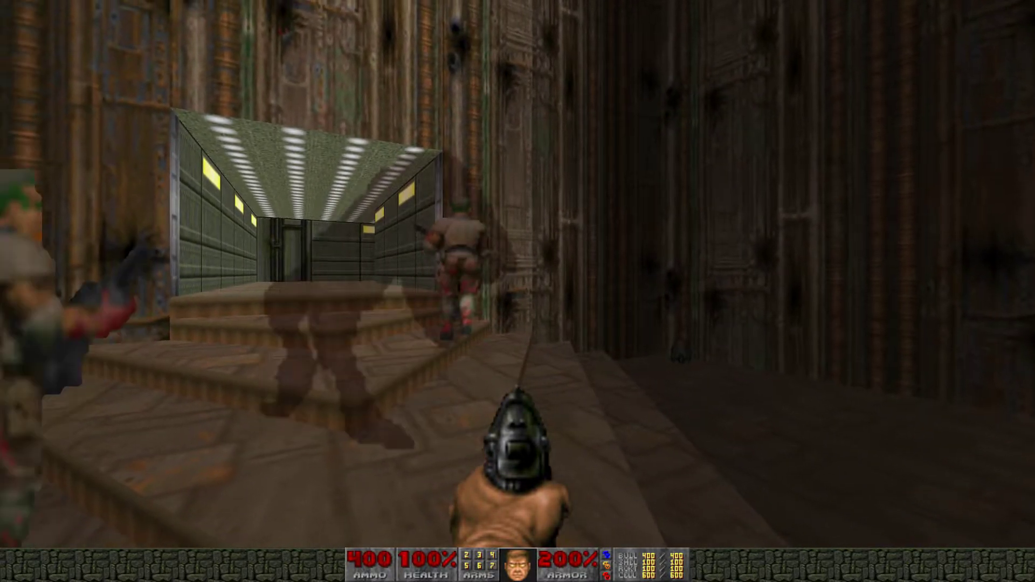
- Open the control customization page and clear the bindings for Fire, Secondary Fire and Use / Open
{"action": "key", "text": "Escape"}
{"action": "left_click", "coordinate": [447, 286]}
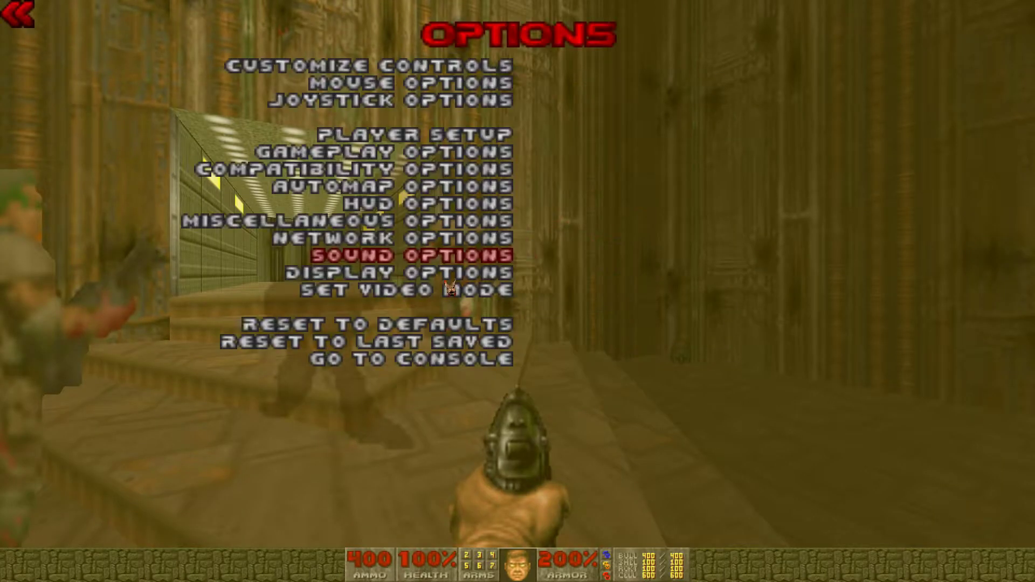
{"action": "left_click", "coordinate": [451, 66]}
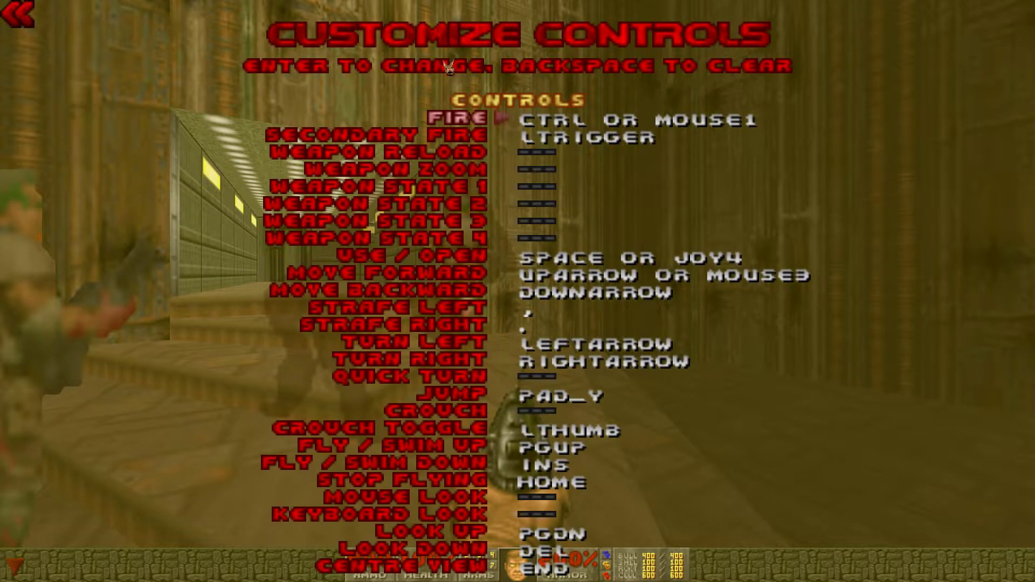
{"action": "key", "text": "BackSpace"}
{"action": "key", "text": "Down"}
{"action": "key", "text": "BackSpace"}
{"action": "key", "text": "Down"}
{"action": "key", "text": "Down"}
{"action": "key", "text": "Down"}
{"action": "key", "text": "Down"}
{"action": "key", "text": "Down"}
{"action": "key", "text": "Down"}
{"action": "key", "text": "Down"}
{"action": "key", "text": "BackSpace"}
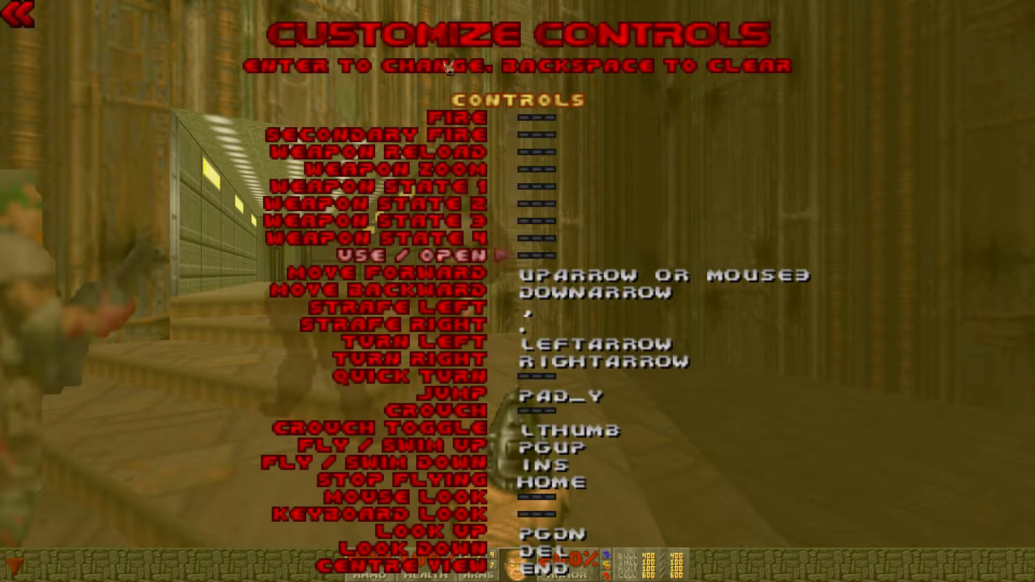
- Clear the bindings for Move Forward, Move Backward, Strafe Left, Strafe Right, Turn Left and Turn Right
{"action": "key", "text": "Down"}
{"action": "key", "text": "BackSpace"}
{"action": "key", "text": "Down"}
{"action": "key", "text": "BackSpace"}
{"action": "key", "text": "Down"}
{"action": "key", "text": "BackSpace"}
{"action": "key", "text": "Down"}
{"action": "key", "text": "BackSpace"}
{"action": "key", "text": "Down"}
{"action": "key", "text": "BackSpace"}
{"action": "key", "text": "Down"}
{"action": "key", "text": "BackSpace"}
- Clear the bindings for Jump, Crouch Toggle, Fly / Swim Up, Fly / Swim Down and Stop Flying
{"action": "key", "text": "Down"}
{"action": "key", "text": "Down"}
{"action": "key", "text": "BackSpace"}
{"action": "key", "text": "Down"}
{"action": "key", "text": "Down"}
{"action": "key", "text": "BackSpace"}
{"action": "key", "text": "Down"}
{"action": "key", "text": "BackSpace"}
{"action": "key", "text": "Down"}
{"action": "key", "text": "BackSpace"}
{"action": "key", "text": "Down"}
{"action": "key", "text": "BackSpace"}
- Clear the bindings for Look Up, Look Down, Centre View, Run, Toggle Run and Strafe
{"action": "key", "text": "Down"}
{"action": "key", "text": "Down"}
{"action": "key", "text": "Down"}
{"action": "key", "text": "Down"}
{"action": "key", "text": "BackSpace"}
{"action": "key", "text": "Down"}
{"action": "key", "text": "BackSpace"}
{"action": "key", "text": "Down"}
{"action": "key", "text": "BackSpace"}
{"action": "key", "text": "Down"}
{"action": "key", "text": "BackSpace"}
{"action": "key", "text": "Down"}
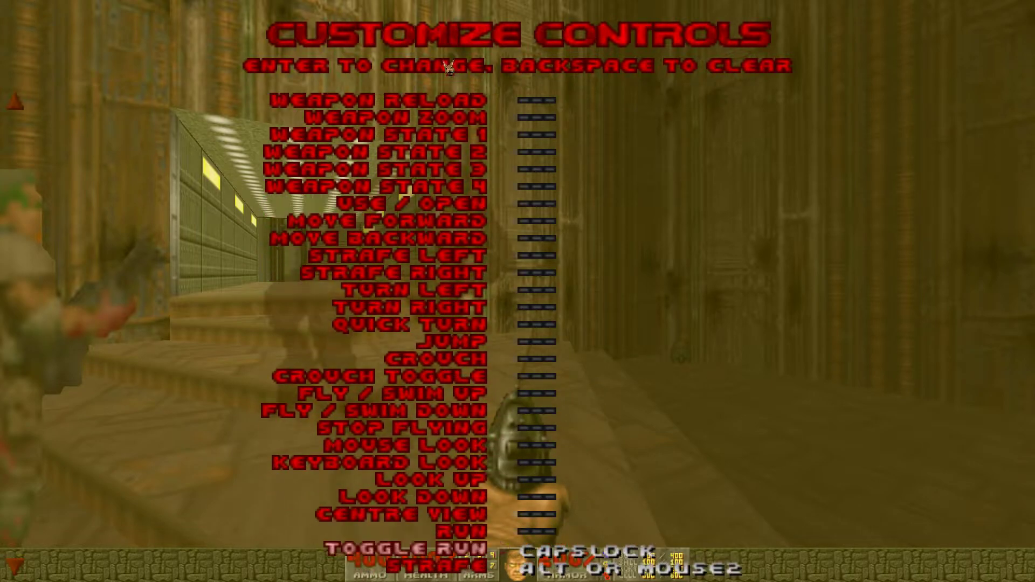
{"action": "key", "text": "BackSpace"}
{"action": "key", "text": "Down"}
{"action": "key", "text": "BackSpace"}
{"action": "key", "text": "Down"}
- Bind Fire to Mouse1, Secondary Fire to Mouse2 and Weapon Reload to Mouse4
{"action": "key", "text": "Up"}
{"action": "key", "text": "Up"}
{"action": "key", "text": "Up"}
{"action": "key", "text": "Up"}
{"action": "key", "text": "Up"}
{"action": "key", "text": "Up"}
{"action": "key", "text": "Up"}
{"action": "key", "text": "Up"}
{"action": "key", "text": "Up"}
{"action": "key", "text": "Up"}
{"action": "key", "text": "Up"}
{"action": "key", "text": "Up"}
{"action": "key", "text": "Up"}
{"action": "key", "text": "Up"}
{"action": "key", "text": "Up"}
{"action": "key", "text": "Up"}
{"action": "key", "text": "Up"}
{"action": "key", "text": "Up"}
{"action": "key", "text": "Up"}
{"action": "key", "text": "Up"}
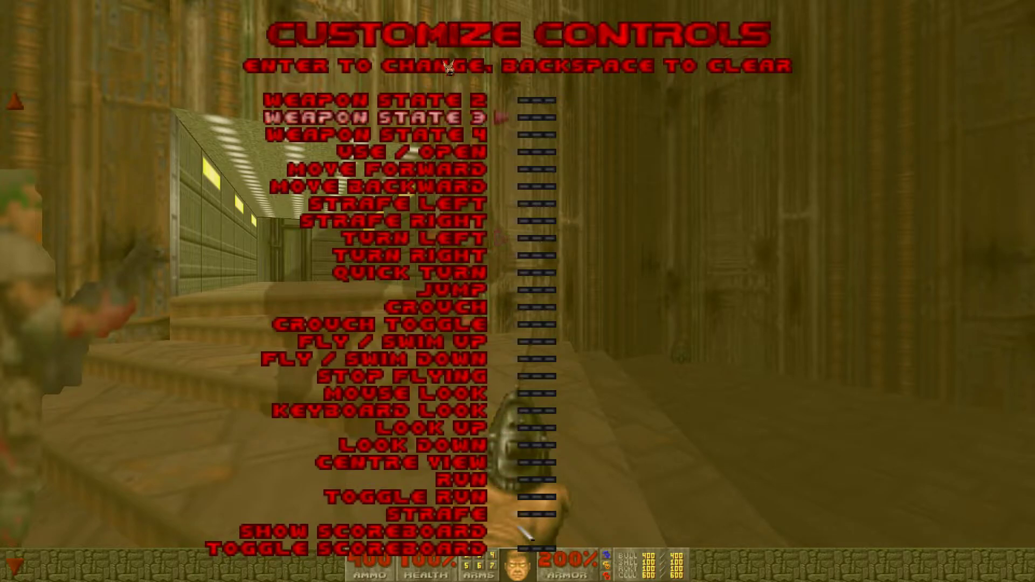
{"action": "key", "text": "Up"}
{"action": "key", "text": "Up"}
{"action": "key", "text": "Up"}
{"action": "key", "text": "Up"}
{"action": "key", "text": "Up"}
{"action": "key", "text": "Up"}
{"action": "key", "text": "Up"}
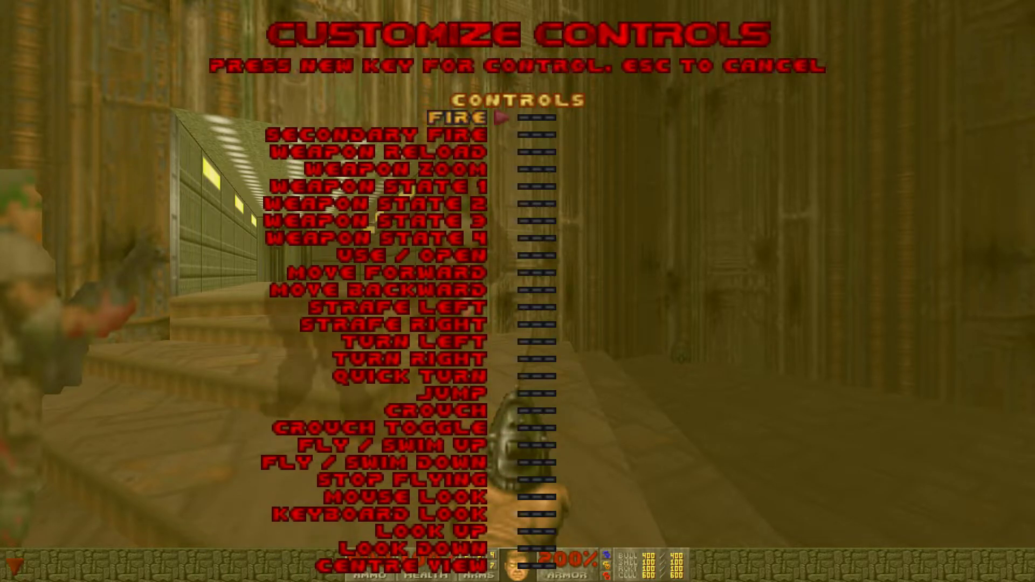
{"action": "key", "text": "Return"}
{"action": "left_click", "coordinate": [449, 66]}
{"action": "key", "text": "Down"}
{"action": "key", "text": "Return"}
{"action": "right_click", "coordinate": [449, 66]}
{"action": "key", "text": "Down"}
{"action": "key", "text": "Return"}
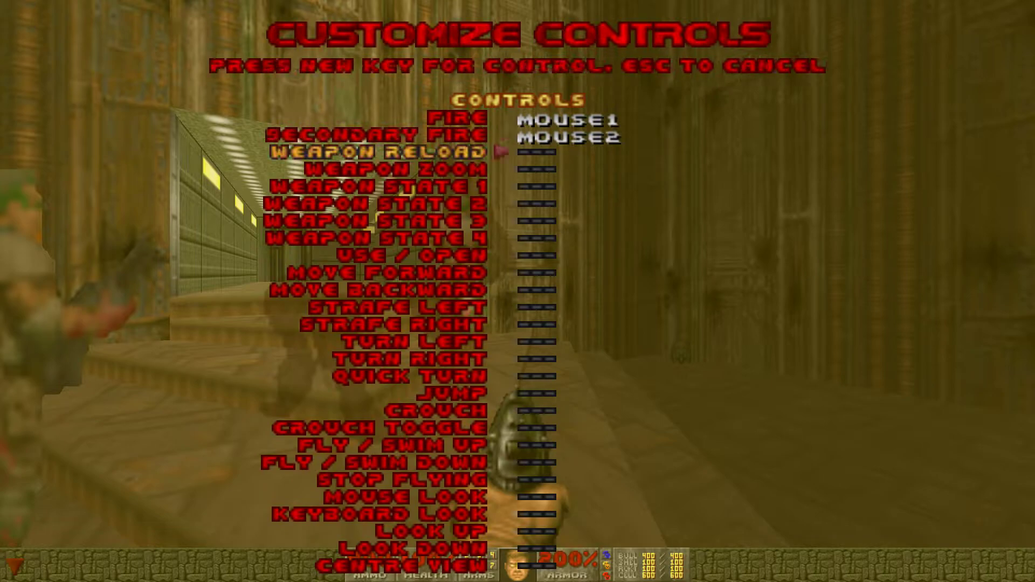
{"action": "middle_click", "coordinate": [448, 65]}
- Bind the Use / Open control to F
{"action": "key", "text": "Down"}
{"action": "key", "text": "Down"}
{"action": "key", "text": "Down"}
{"action": "key", "text": "Down"}
{"action": "key", "text": "Down"}
{"action": "key", "text": "Down"}
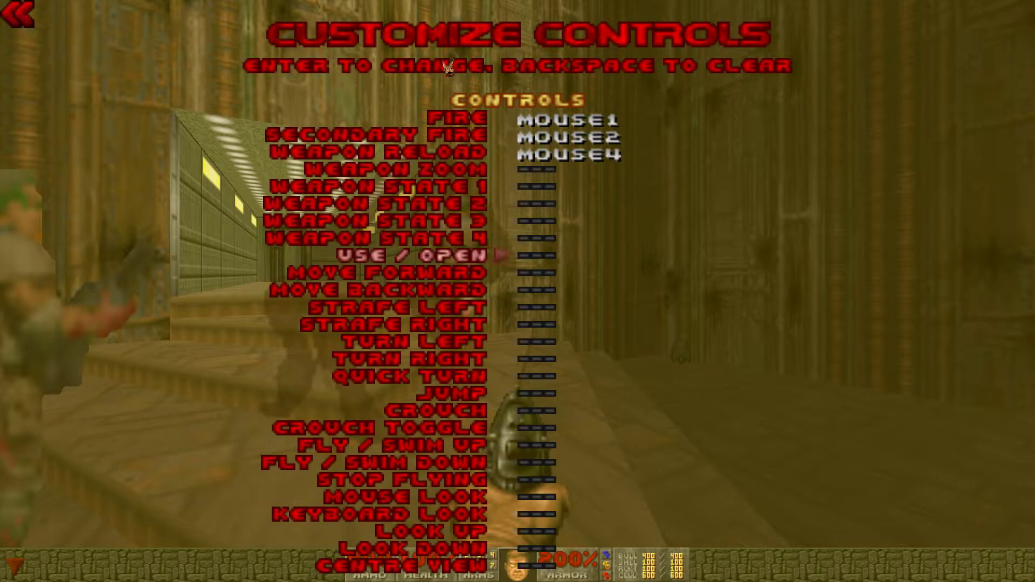
{"action": "key", "text": "Return"}
{"action": "key", "text": "f"}
- Bind Move Forward to W, Move Backward to S, Strafe Left to A and Strafe Right to D
{"action": "key", "text": "Down"}
{"action": "key", "text": "Return"}
{"action": "key", "text": "w"}
{"action": "key", "text": "Down"}
{"action": "key", "text": "Return"}
{"action": "key", "text": "s"}
{"action": "key", "text": "Down"}
{"action": "key", "text": "Return"}
{"action": "key", "text": "a"}
{"action": "key", "text": "Down"}
{"action": "key", "text": "Return"}
{"action": "key", "text": "d"}
- Bind the Jump control to Space and the Crouch control to Ctrl
{"action": "key", "text": "Down"}
{"action": "key", "text": "Down"}
{"action": "key", "text": "Down"}
{"action": "key", "text": "Down"}
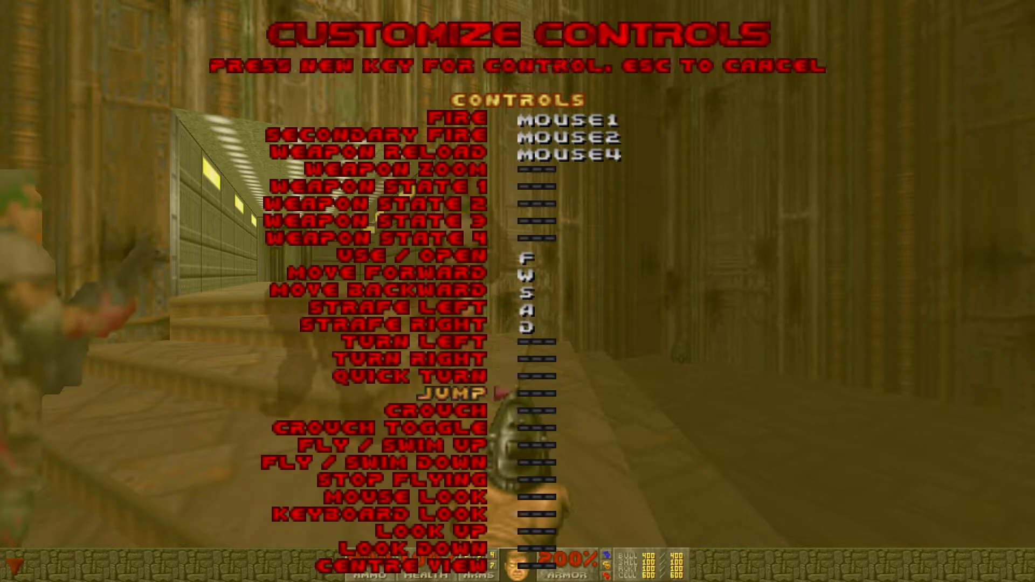
{"action": "key", "text": "Return"}
{"action": "key", "text": "space"}
{"action": "key", "text": "Down"}
{"action": "key", "text": "Return"}
{"action": "key", "text": "ctrl"}
- Bind the Run control to Shift and leave the control bindings
{"action": "key", "text": "Down"}
{"action": "key", "text": "Down"}
{"action": "key", "text": "Down"}
{"action": "key", "text": "Down"}
{"action": "key", "text": "Down"}
{"action": "key", "text": "Down"}
{"action": "key", "text": "Down"}
{"action": "key", "text": "Down"}
{"action": "key", "text": "Down"}
{"action": "key", "text": "Down"}
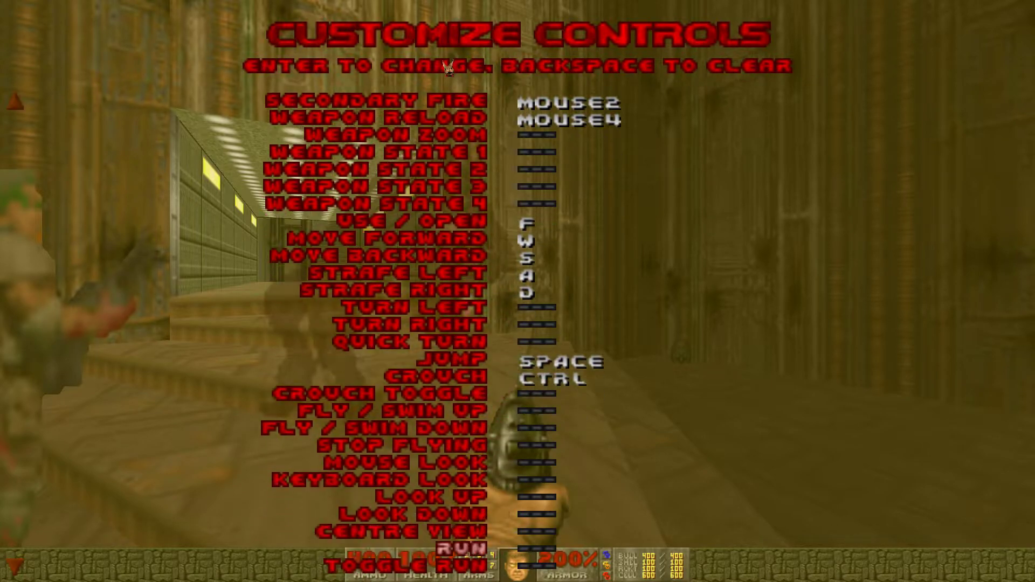
{"action": "key", "text": "Return"}
{"action": "key", "text": "shift"}
{"action": "key", "text": "Escape"}
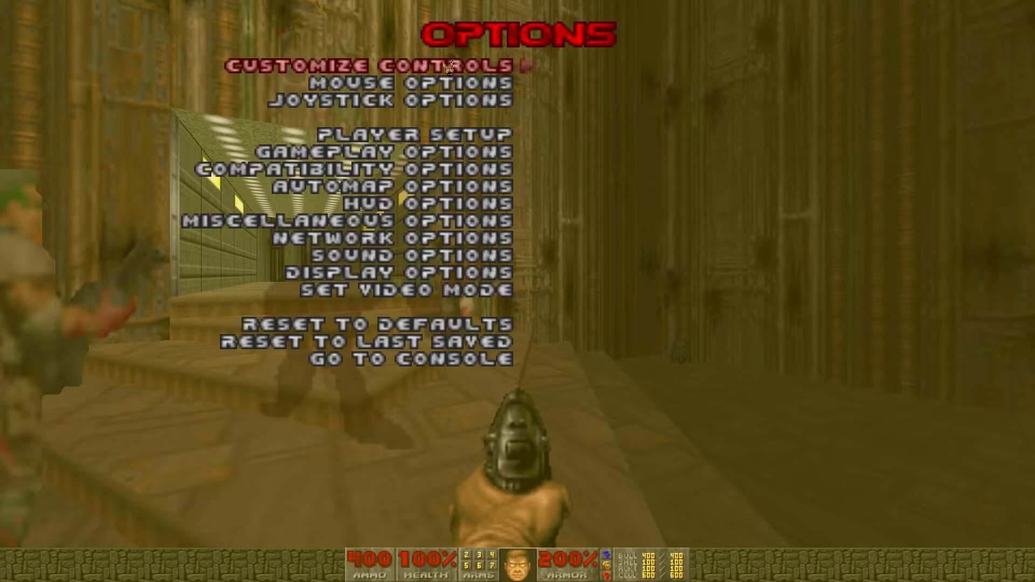
- Set the Cursor to System Cursor in the mouse options
{"action": "key", "text": "Down"}
{"action": "key", "text": "Return"}
{"action": "key", "text": "Down"}
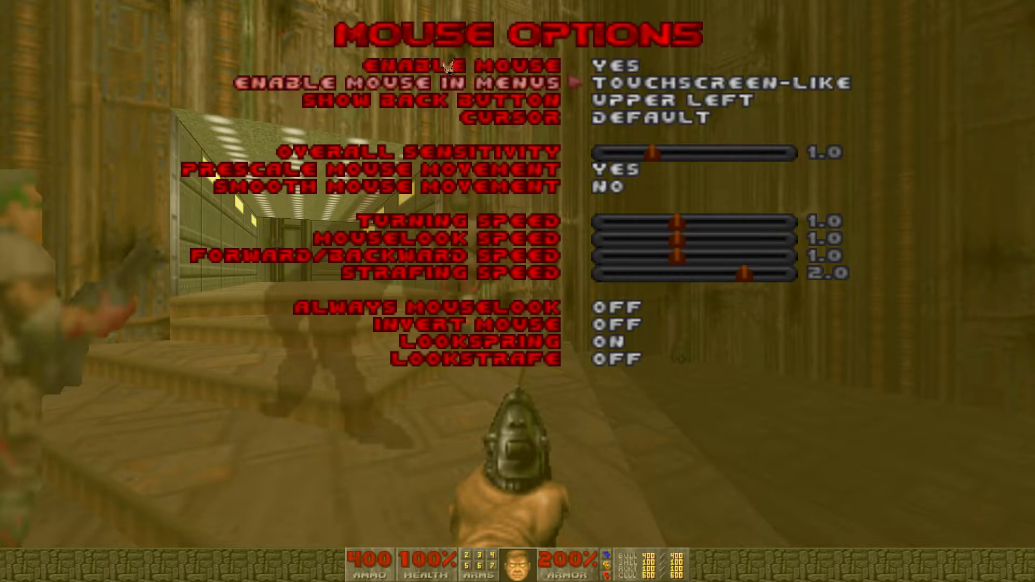
{"action": "key", "text": "Down"}
{"action": "key", "text": "Down"}
{"action": "key", "text": "Right"}
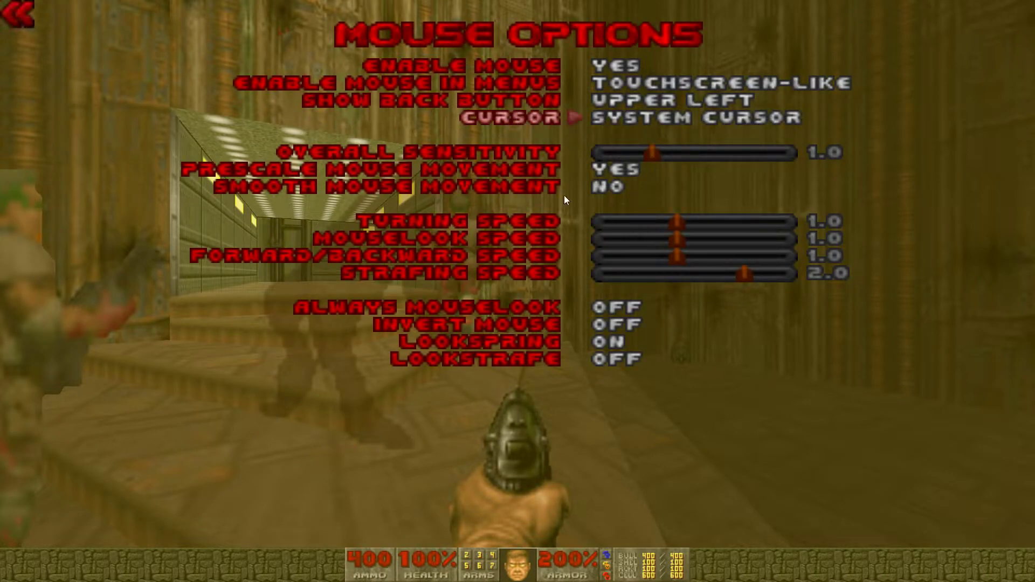
- Turn on Always Mouselook in the mouse options and return to the options list
{"action": "key", "text": "Down"}
{"action": "key", "text": "Down"}
{"action": "key", "text": "Down"}
{"action": "key", "text": "Down"}
{"action": "key", "text": "Down"}
{"action": "key", "text": "Down"}
{"action": "key", "text": "Down"}
{"action": "key", "text": "Down"}
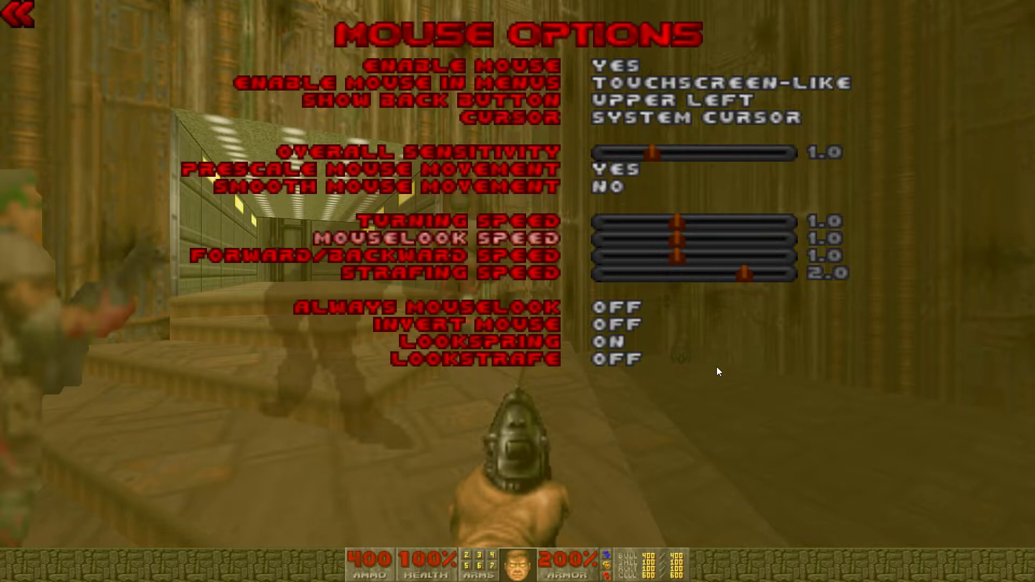
{"action": "key", "text": "Right"}
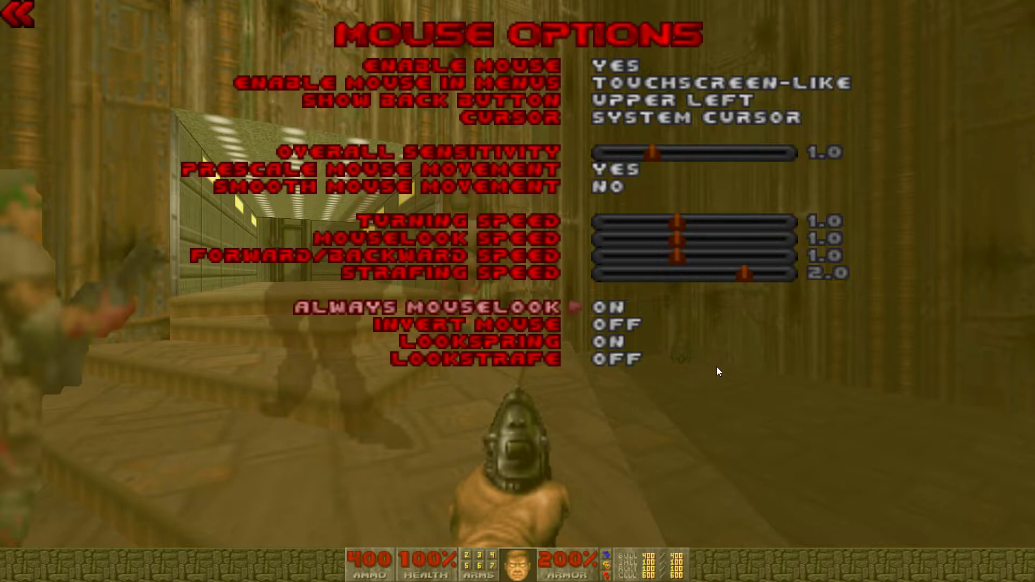
{"action": "key", "text": "Escape"}
- In the player setup, lower Autoaim to its minimum and toggle Switch on Pickup and Always Run
{"action": "key", "text": "Down"}
{"action": "key", "text": "Down"}
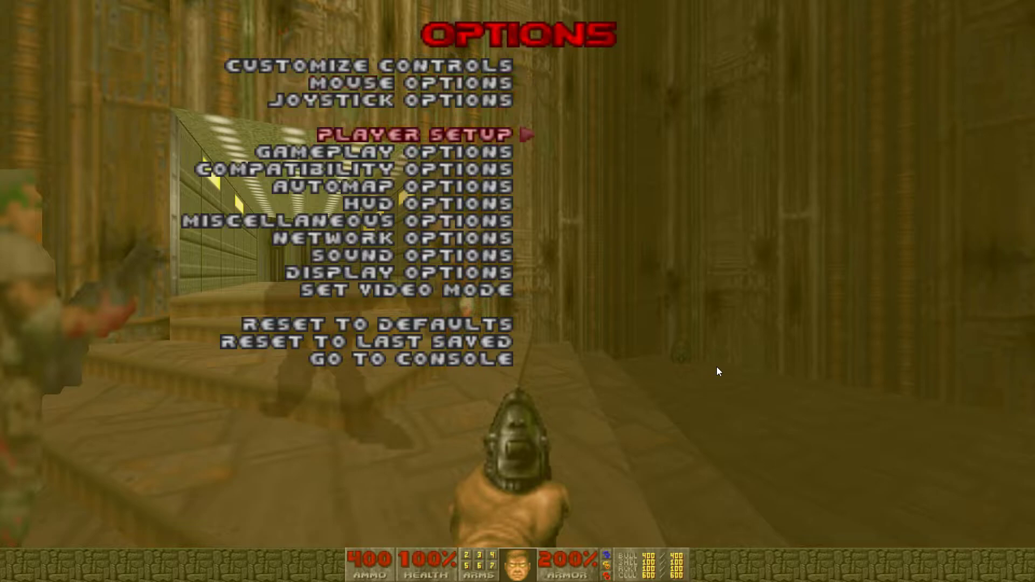
{"action": "key", "text": "Return"}
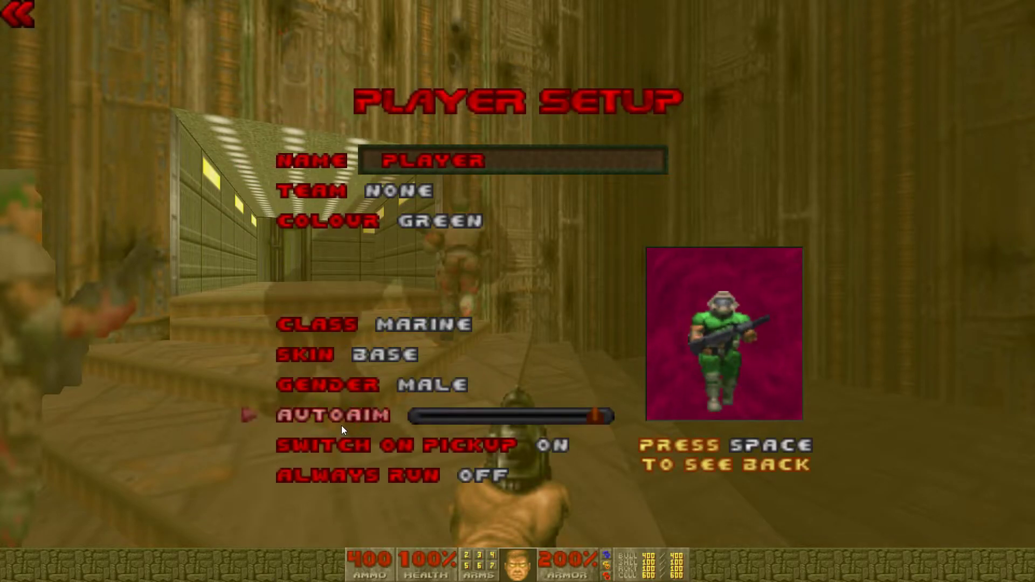
{"action": "left_click_drag", "start_coordinate": [594, 416], "coordinate": [340, 416]}
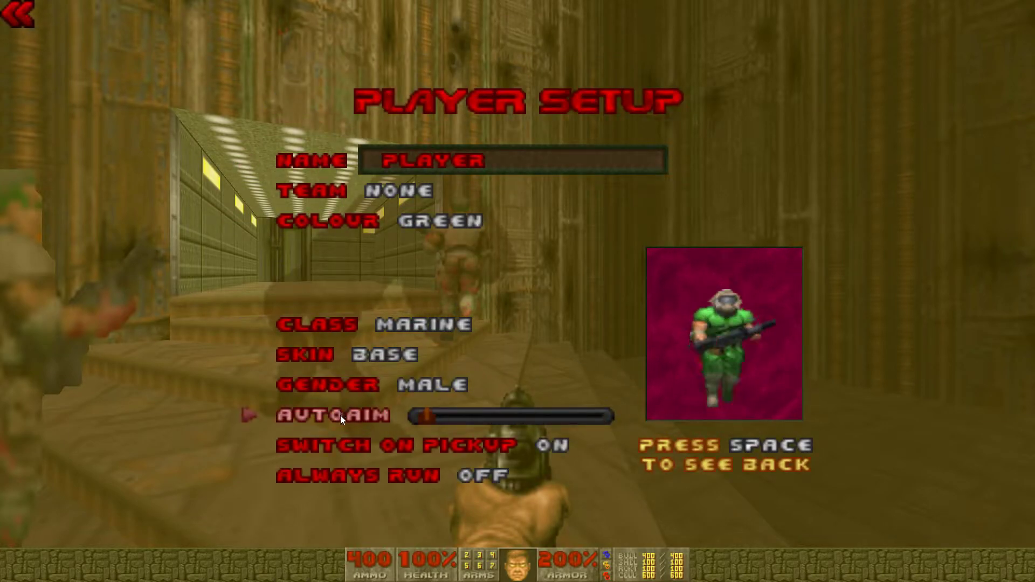
{"action": "left_click", "coordinate": [363, 450]}
{"action": "left_click", "coordinate": [387, 479]}
{"action": "key", "text": "Escape"}
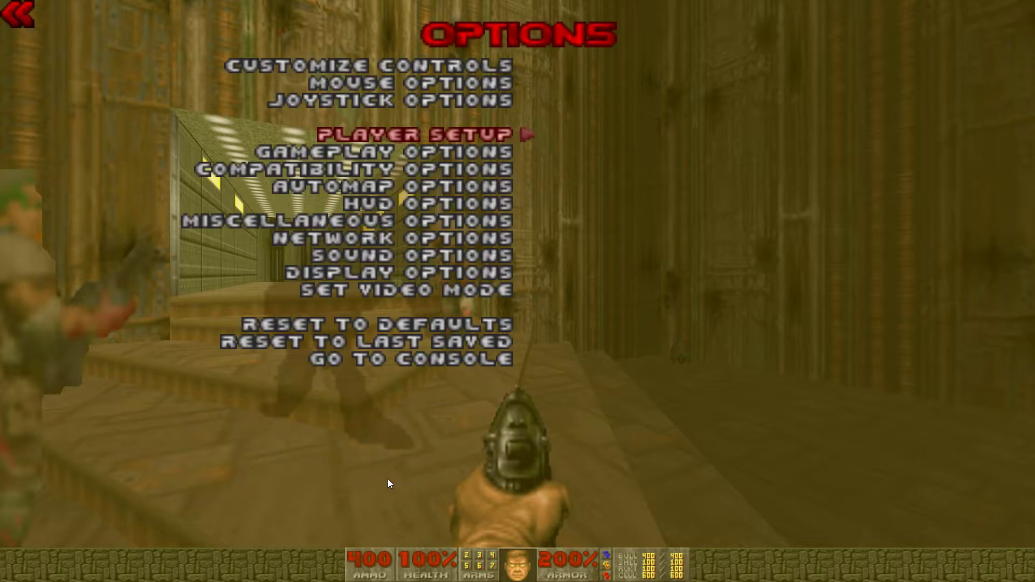
- Set the Messages scale override to 3 in the HUD scaling options
{"action": "left_click", "coordinate": [481, 205]}
{"action": "left_click", "coordinate": [644, 63]}
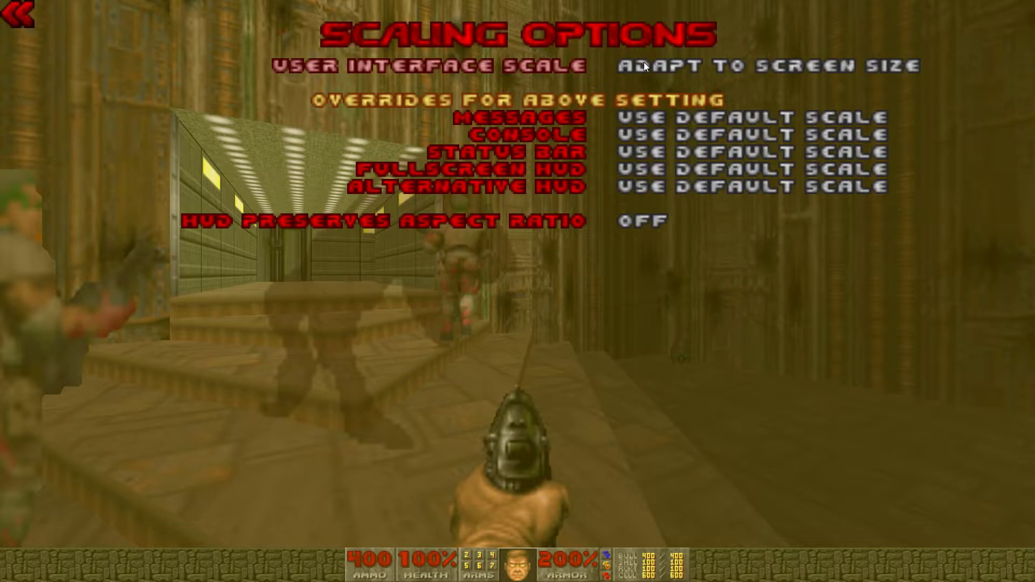
{"action": "left_click", "coordinate": [670, 120]}
{"action": "left_click_drag", "start_coordinate": [660, 119], "coordinate": [709, 121]}
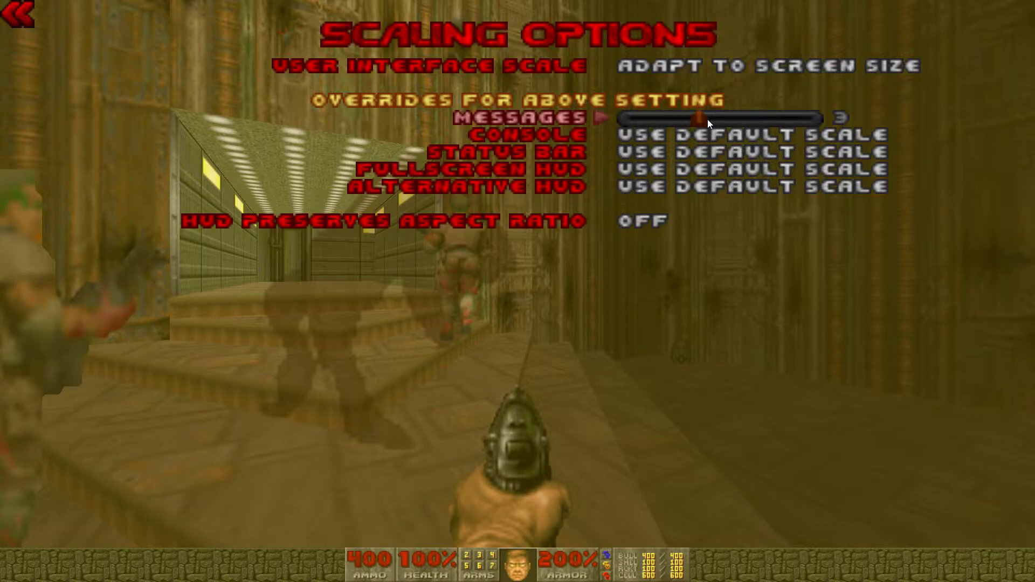
- Set the Status Bar and Fullscreen HUD scale overrides to Scale to Fullscreen
{"action": "key", "text": "Down"}
{"action": "key", "text": "Down"}
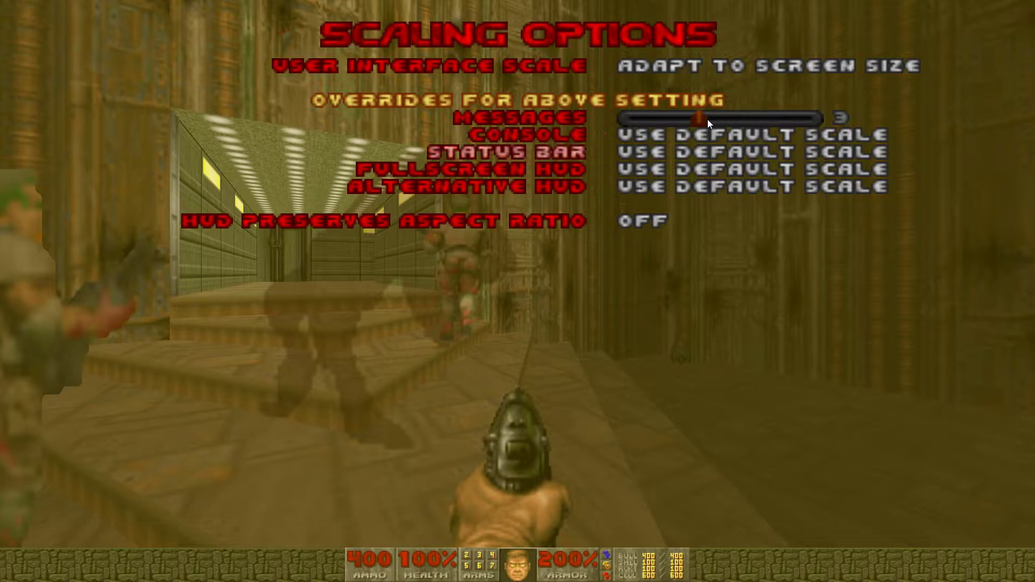
{"action": "key", "text": "Left"}
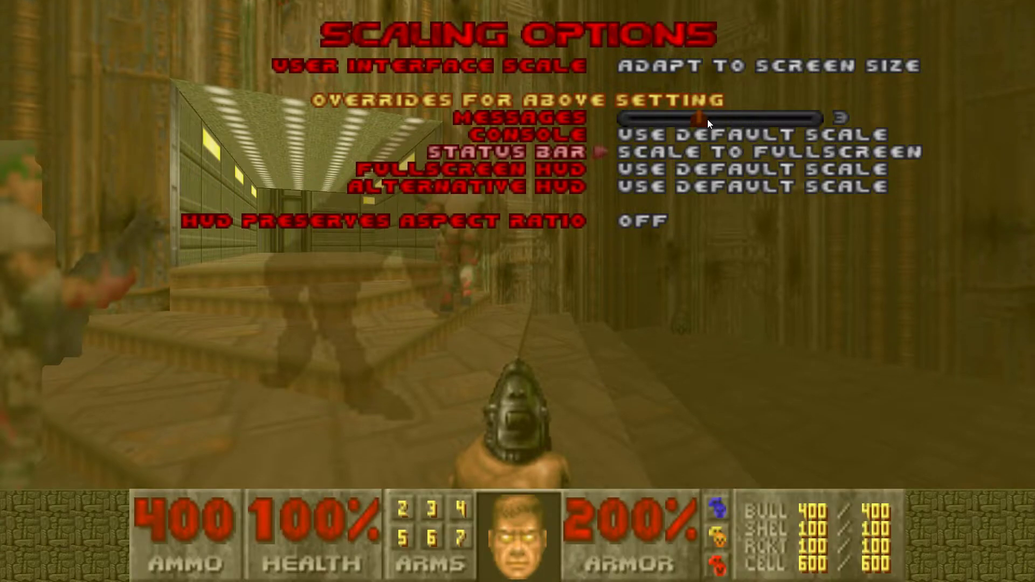
{"action": "key", "text": "Down"}
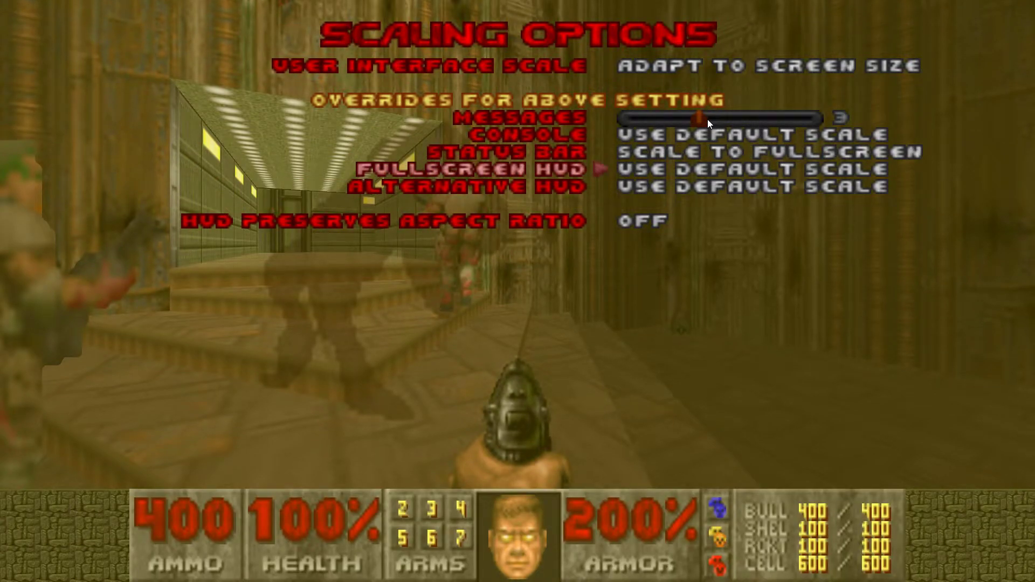
{"action": "key", "text": "Left"}
- Turn on HUD Preserves Aspect Ratio and return to the main options list
{"action": "key", "text": "Down"}
{"action": "key", "text": "Down"}
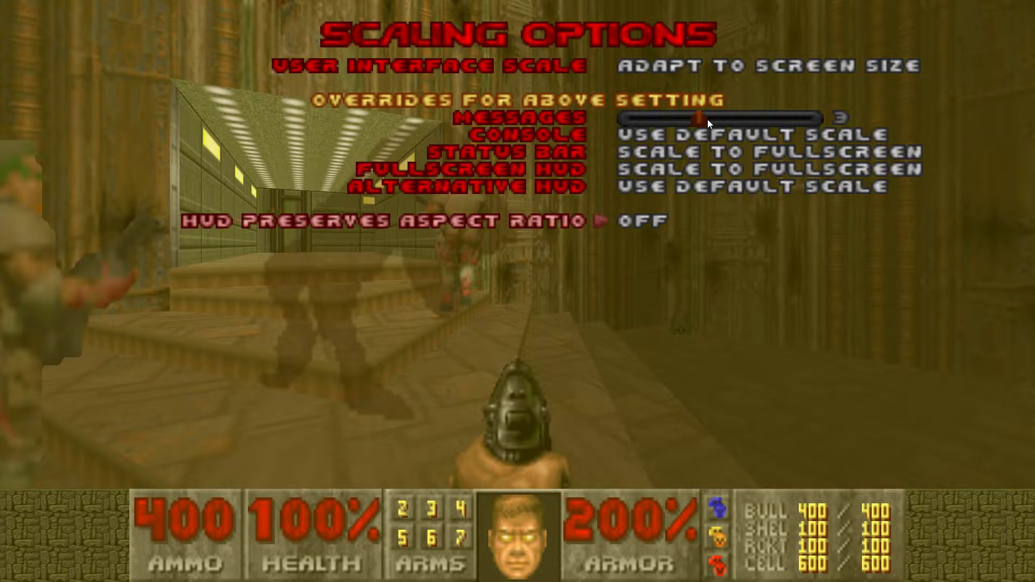
{"action": "key", "text": "Left"}
{"action": "key", "text": "Escape"}
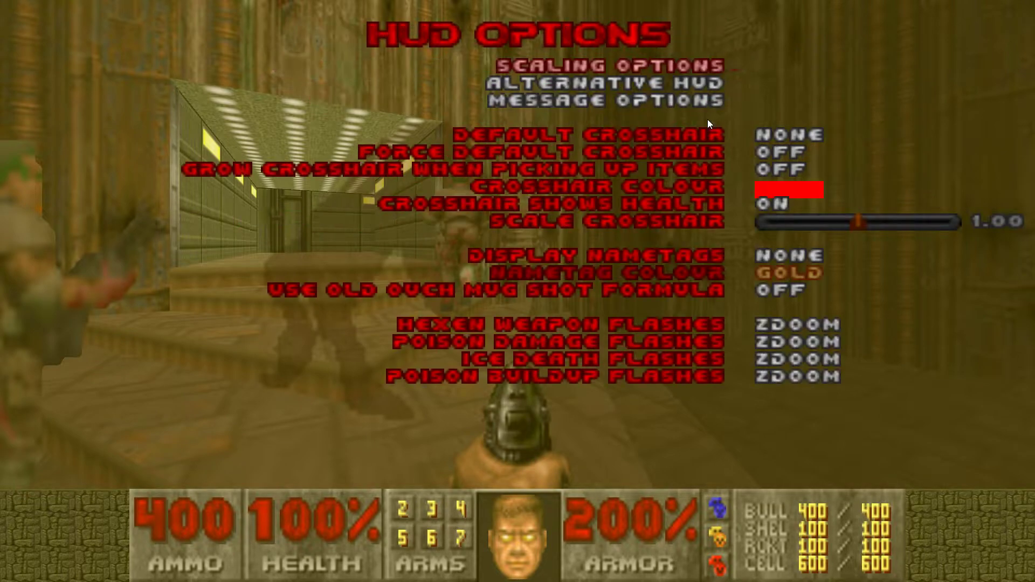
{"action": "key", "text": "Escape"}
- Compare Screen Size 10 and 11 in the display options and leave it at 11
{"action": "key", "text": "Down"}
{"action": "key", "text": "Down"}
{"action": "key", "text": "Down"}
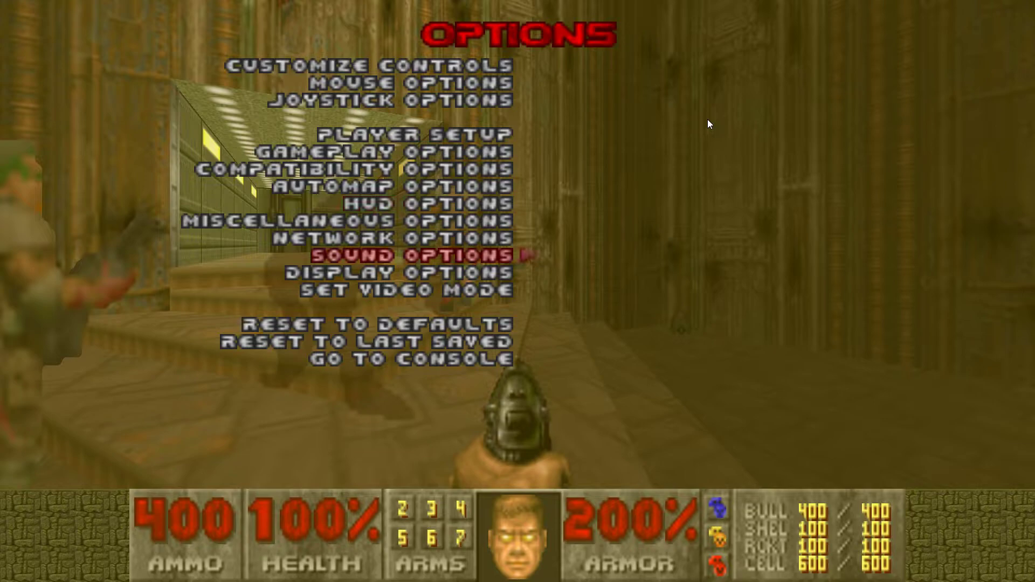
{"action": "key", "text": "Down"}
{"action": "key", "text": "Return"}
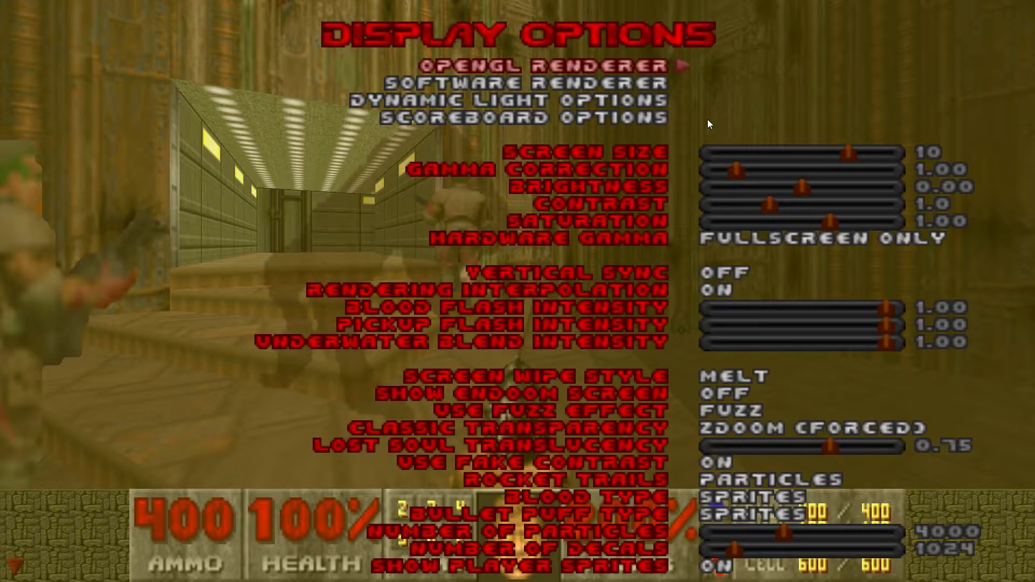
{"action": "key", "text": "Down"}
{"action": "key", "text": "Down"}
{"action": "key", "text": "Down"}
{"action": "key", "text": "Down"}
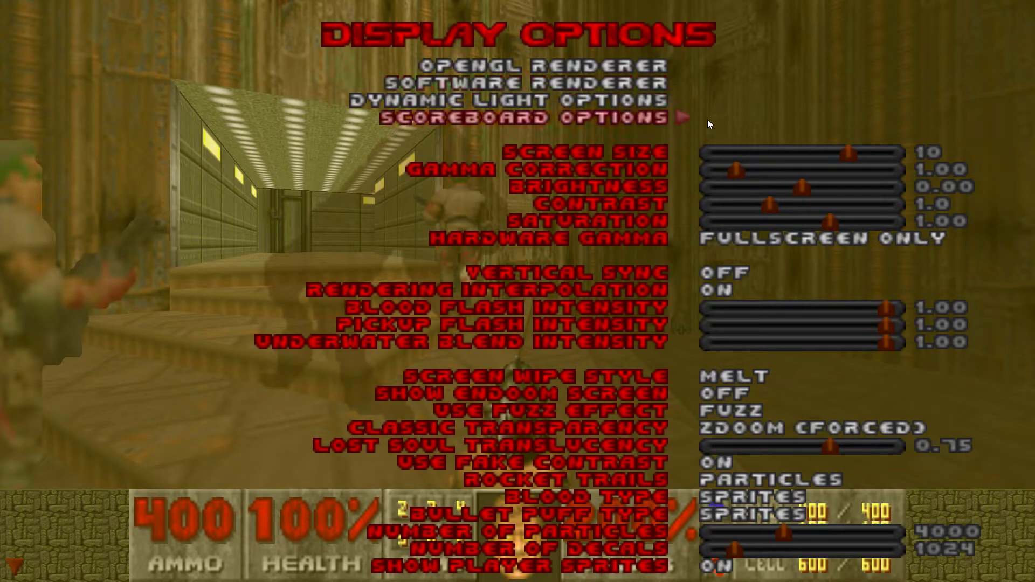
{"action": "key", "text": "Right"}
{"action": "key", "text": "Left"}
{"action": "key", "text": "Right"}
{"action": "key", "text": "Left"}
{"action": "key", "text": "Right"}
{"action": "key", "text": "Left"}
{"action": "key", "text": "Right"}
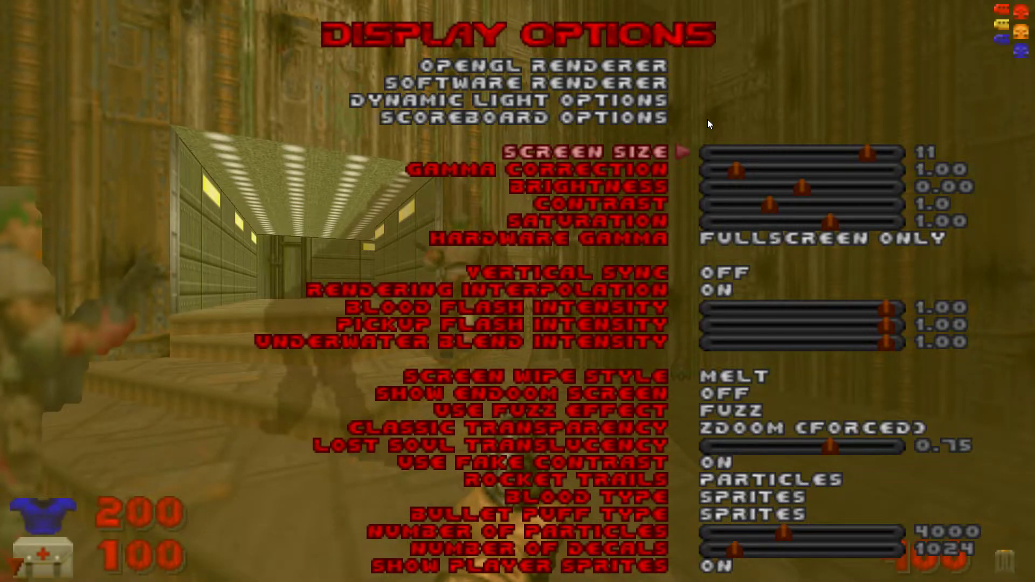
{"action": "key", "text": "Left"}
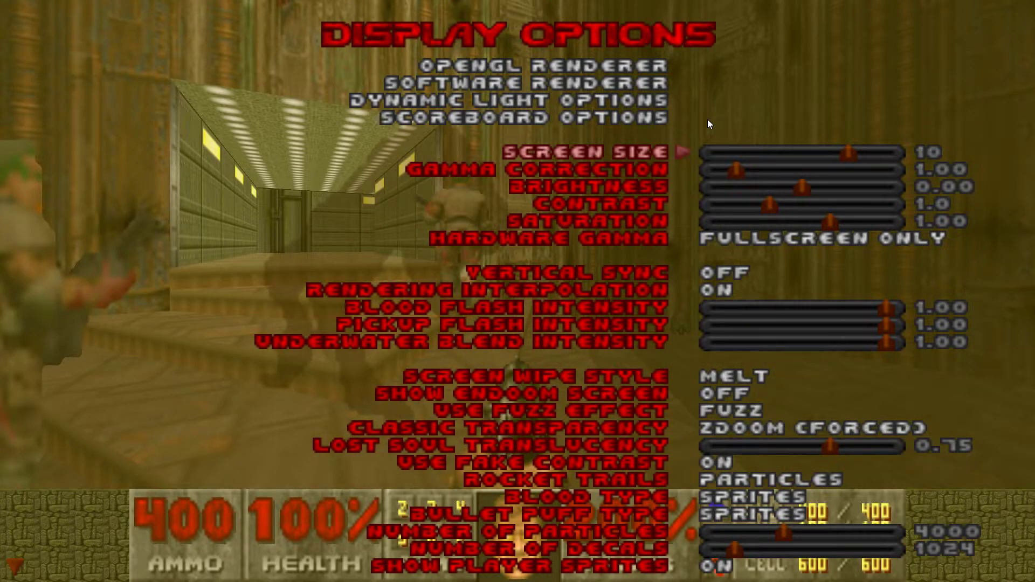
{"action": "key", "text": "Right"}
- Try the Shadow setting for Use Fuzz Effect and restore it to Fuzz
{"action": "key", "text": "Down"}
{"action": "key", "text": "Down"}
{"action": "key", "text": "Down"}
{"action": "key", "text": "Down"}
{"action": "key", "text": "Down"}
{"action": "key", "text": "Down"}
{"action": "key", "text": "Down"}
{"action": "key", "text": "Down"}
{"action": "key", "text": "Down"}
{"action": "key", "text": "Down"}
{"action": "key", "text": "Down"}
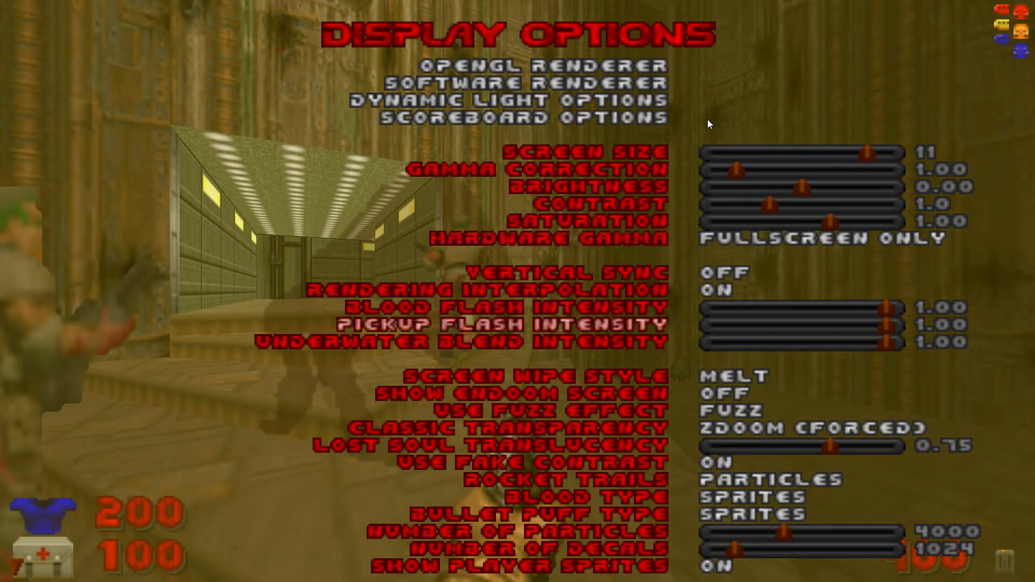
{"action": "key", "text": "Down"}
{"action": "key", "text": "Down"}
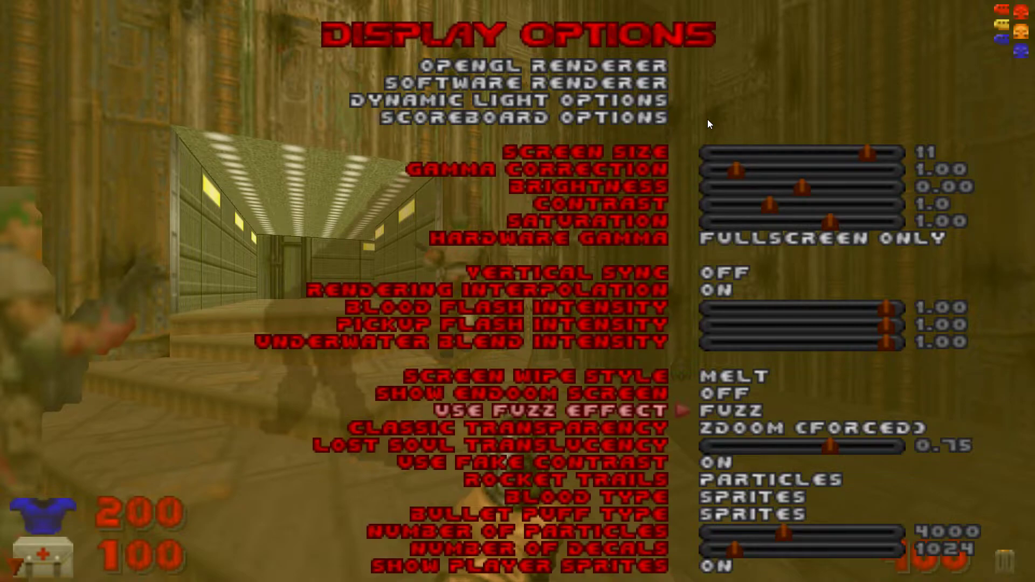
{"action": "key", "text": "Down"}
{"action": "key", "text": "Up"}
{"action": "key", "text": "Right"}
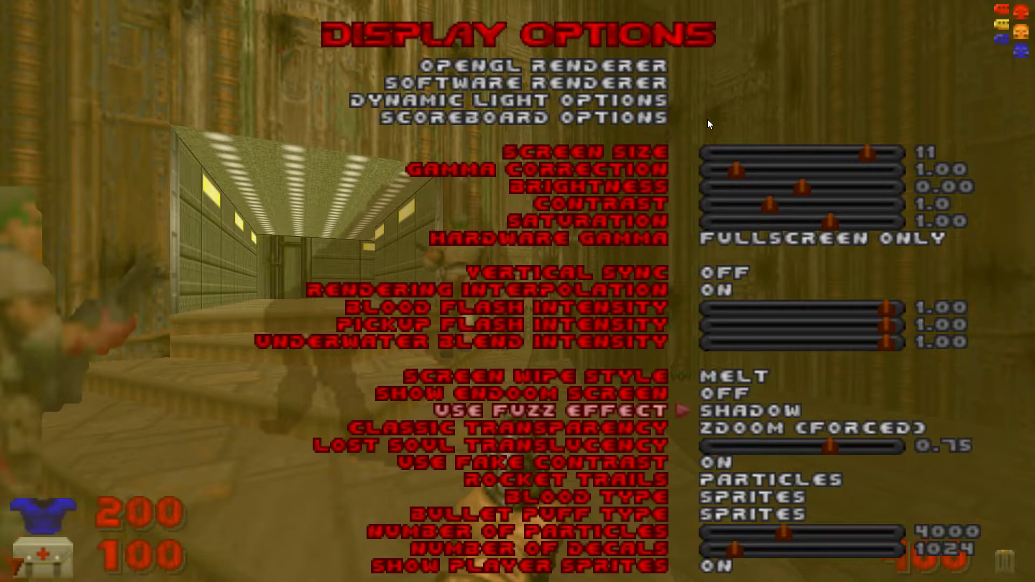
{"action": "key", "text": "Right"}
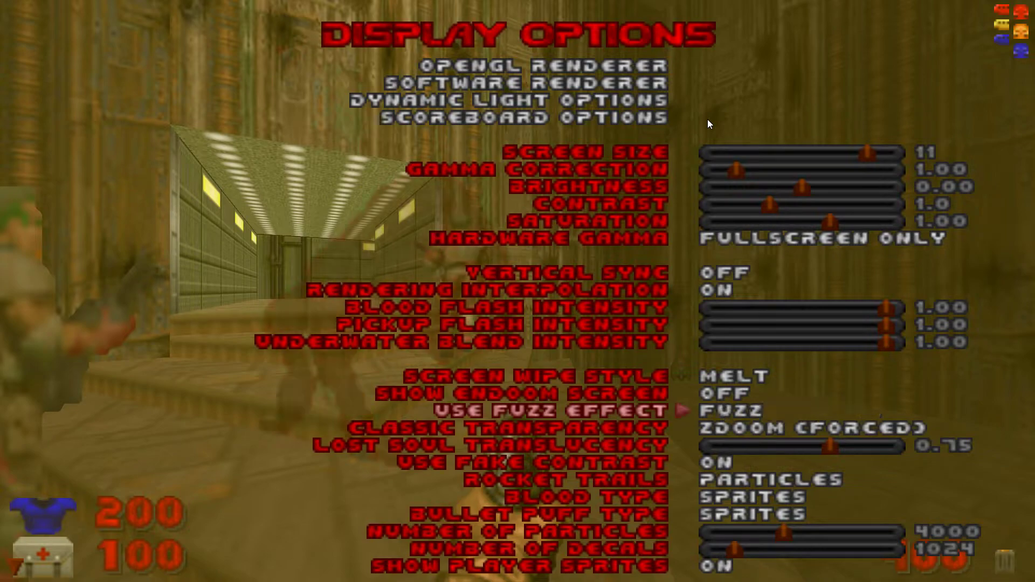
{"action": "key", "text": "Right"}
- Raise Lost Soul Translucency to 1.00
{"action": "key", "text": "Down"}
{"action": "key", "text": "Down"}
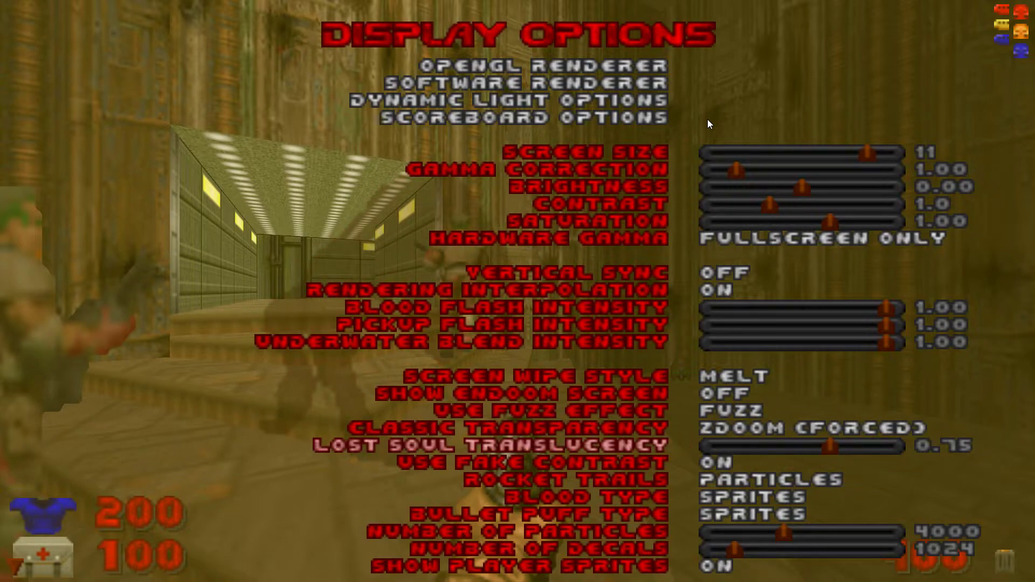
{"action": "key", "text": "Right"}
{"action": "key", "text": "Right"}
{"action": "key", "text": "Right"}
{"action": "key", "text": "Right"}
{"action": "key", "text": "Right"}
- Cycle through the Rocket Trails choices and set them to Sprites
{"action": "key", "text": "Down"}
{"action": "key", "text": "Down"}
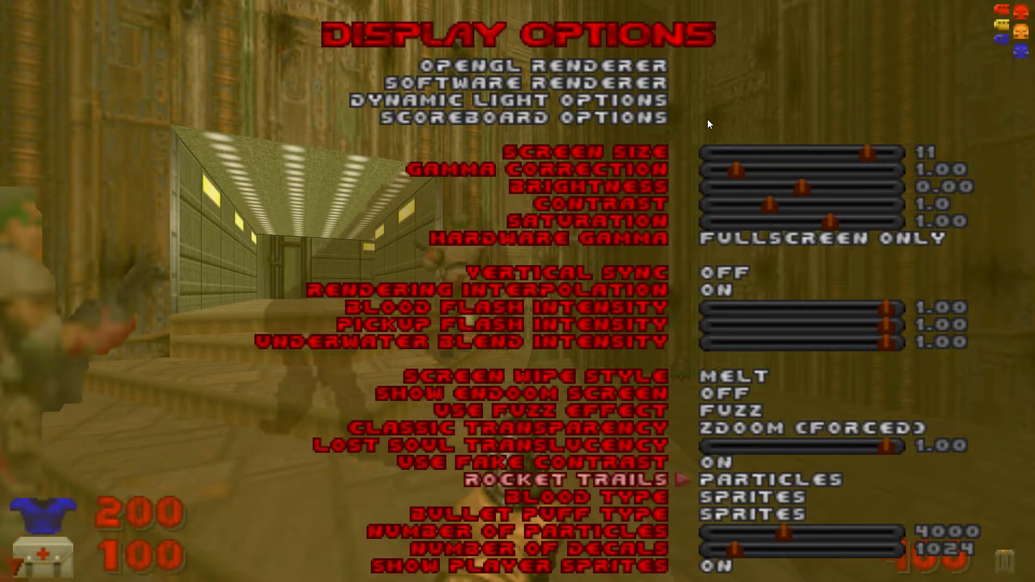
{"action": "key", "text": "Right"}
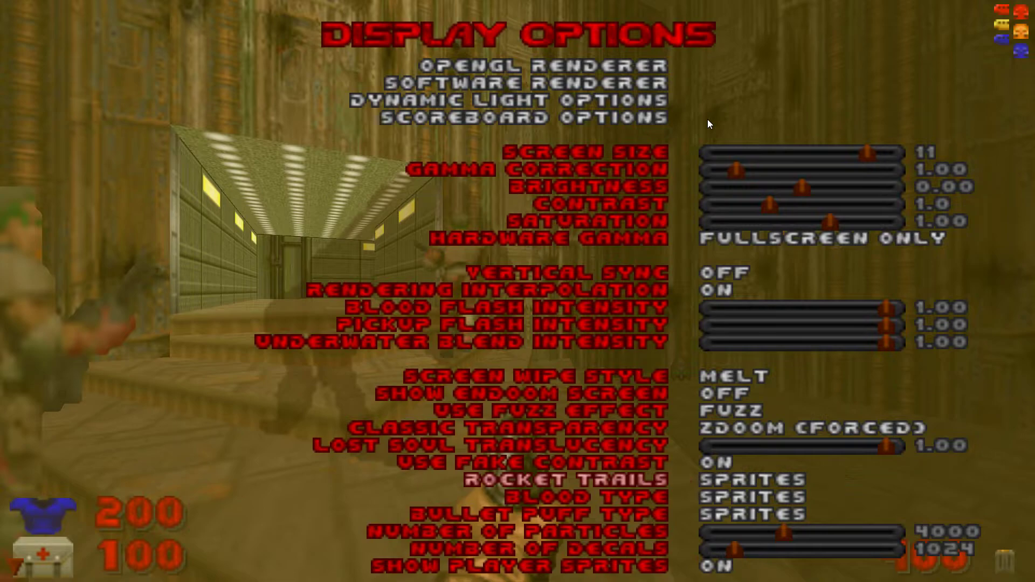
{"action": "key", "text": "Right"}
{"action": "key", "text": "Right"}
{"action": "key", "text": "Right"}
{"action": "key", "text": "Left"}
{"action": "key", "text": "Left"}
{"action": "key", "text": "Left"}
- Set both Blood Type and Bullet Puff Type to Sprites & Particles
{"action": "key", "text": "Down"}
{"action": "key", "text": "Right"}
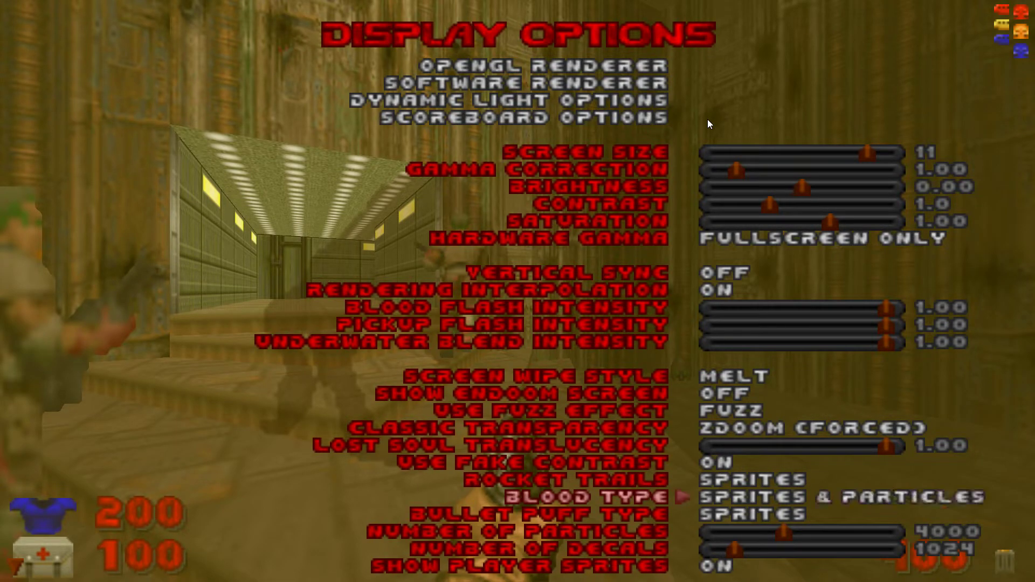
{"action": "key", "text": "Down"}
{"action": "key", "text": "Right"}
- Set Menu Dim to 0.00 to remove the yellow tint behind the menu
{"action": "key", "text": "Down"}
{"action": "key", "text": "Down"}
{"action": "key", "text": "Down"}
{"action": "key", "text": "Down"}
{"action": "key", "text": "Down"}
{"action": "key", "text": "Down"}
{"action": "key", "text": "Down"}
{"action": "key", "text": "Down"}
{"action": "key", "text": "Down"}
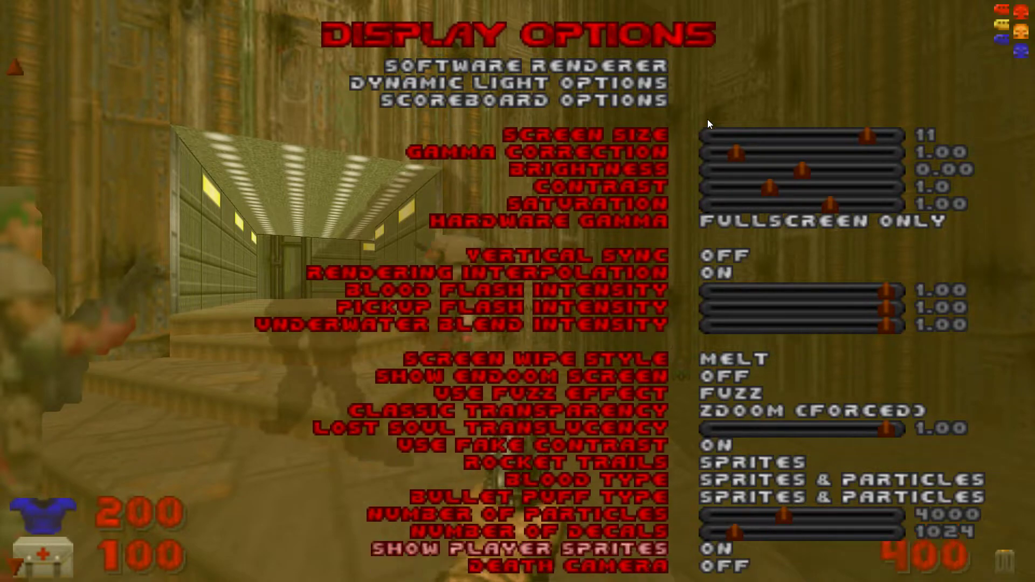
{"action": "key", "text": "Up"}
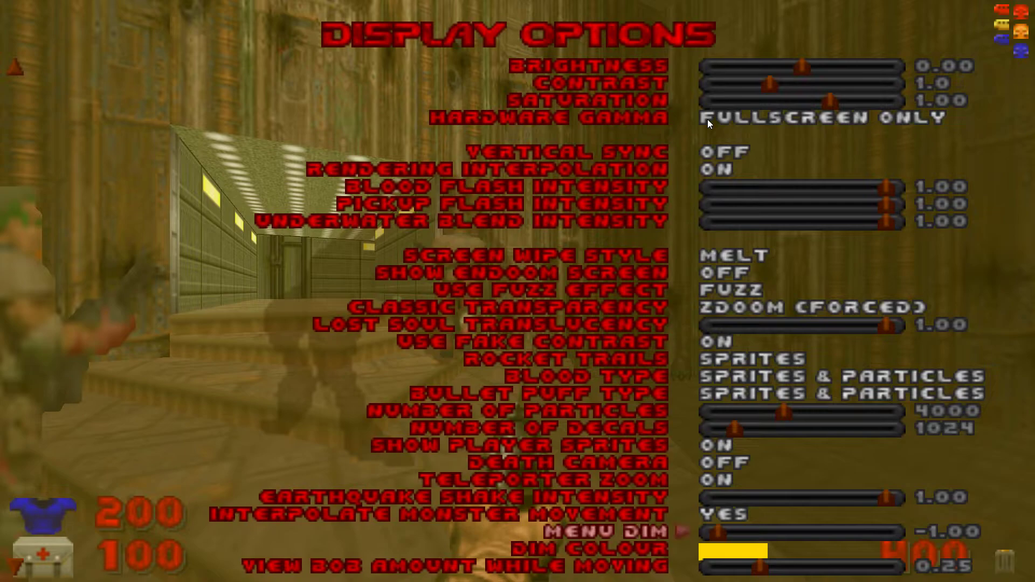
{"action": "key", "text": "Right"}
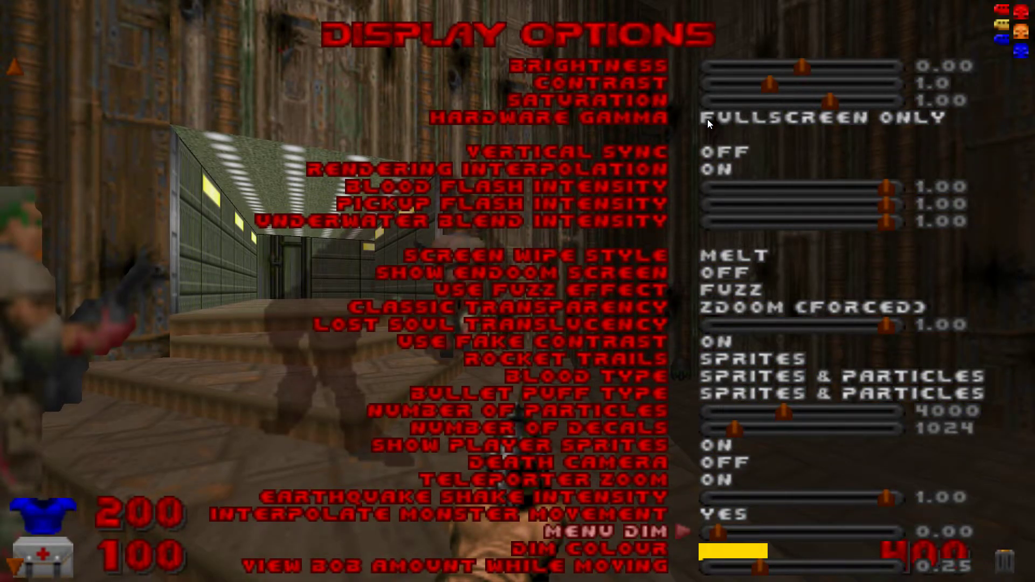
- Open the Dynamic Light Options and enable Light Shadowmaps
{"action": "key", "text": "Down"}
{"action": "key", "text": "Down"}
{"action": "key", "text": "Down"}
{"action": "key", "text": "Down"}
{"action": "key", "text": "Down"}
{"action": "key", "text": "Down"}
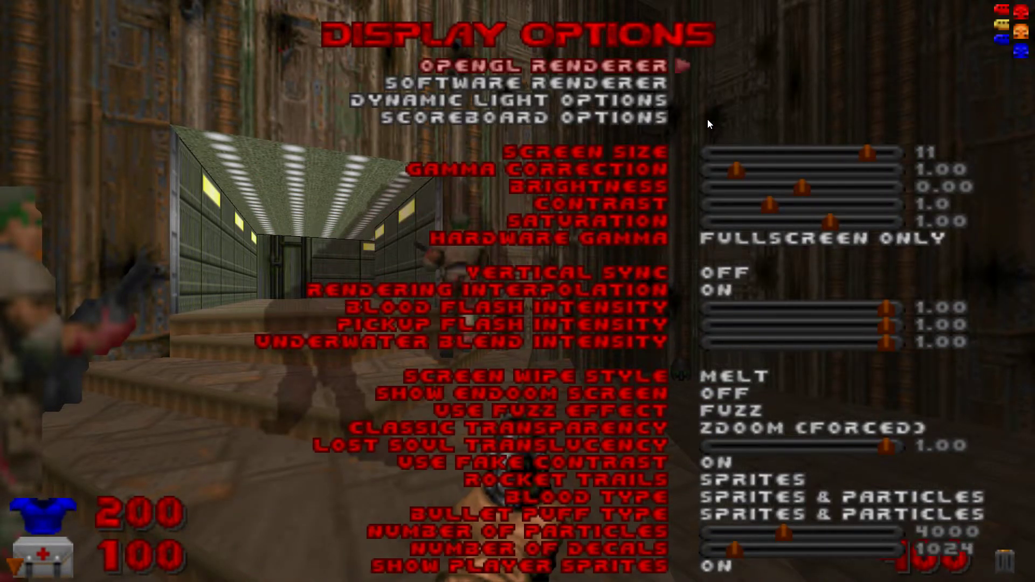
{"action": "key", "text": "Down"}
{"action": "key", "text": "Down"}
{"action": "key", "text": "Return"}
{"action": "key", "text": "Down"}
{"action": "key", "text": "Down"}
{"action": "key", "text": "Down"}
{"action": "key", "text": "Down"}
{"action": "key", "text": "Down"}
{"action": "key", "text": "Right"}
- Set Shadowmap Quality to 1024 and Shadowmap Filter to PCF (High), and return to the Display Options
{"action": "key", "text": "Down"}
{"action": "key", "text": "Right"}
{"action": "key", "text": "Down"}
{"action": "key", "text": "Right"}
{"action": "key", "text": "Right"}
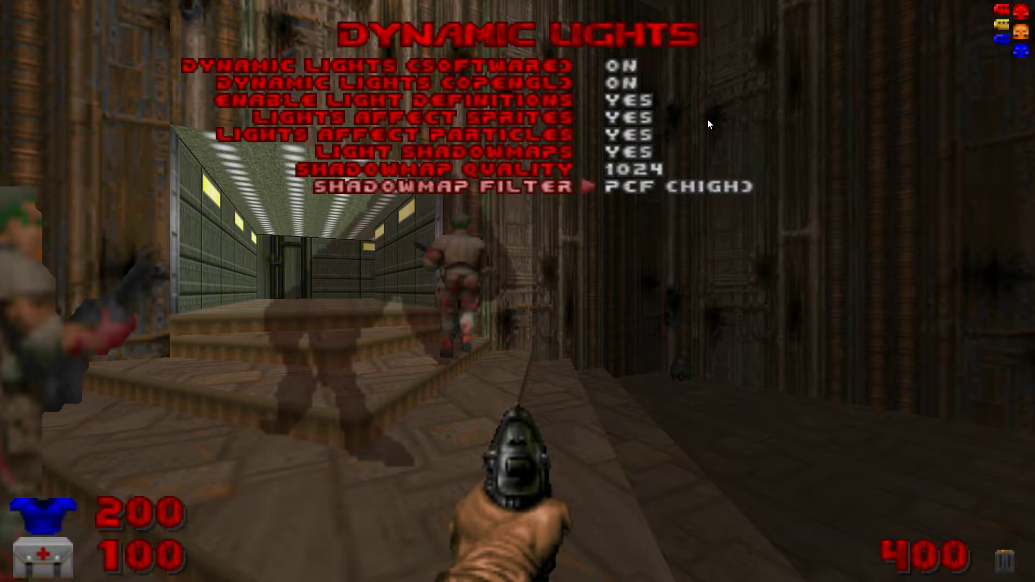
{"action": "key", "text": "Escape"}
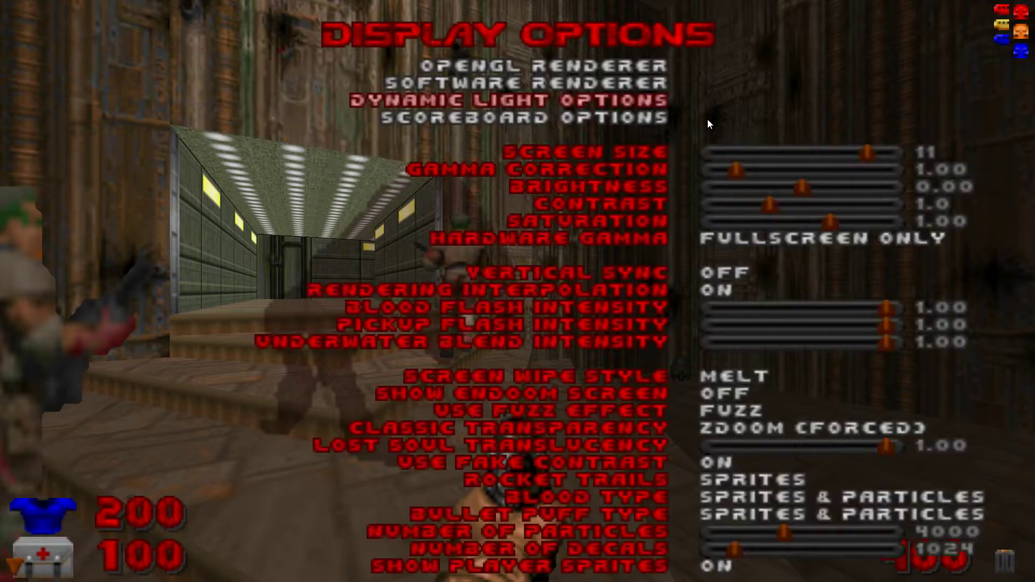
- Open the OpenGL Renderer options and set Sector Light Mode to Software
{"action": "key", "text": "Up"}
{"action": "key", "text": "Up"}
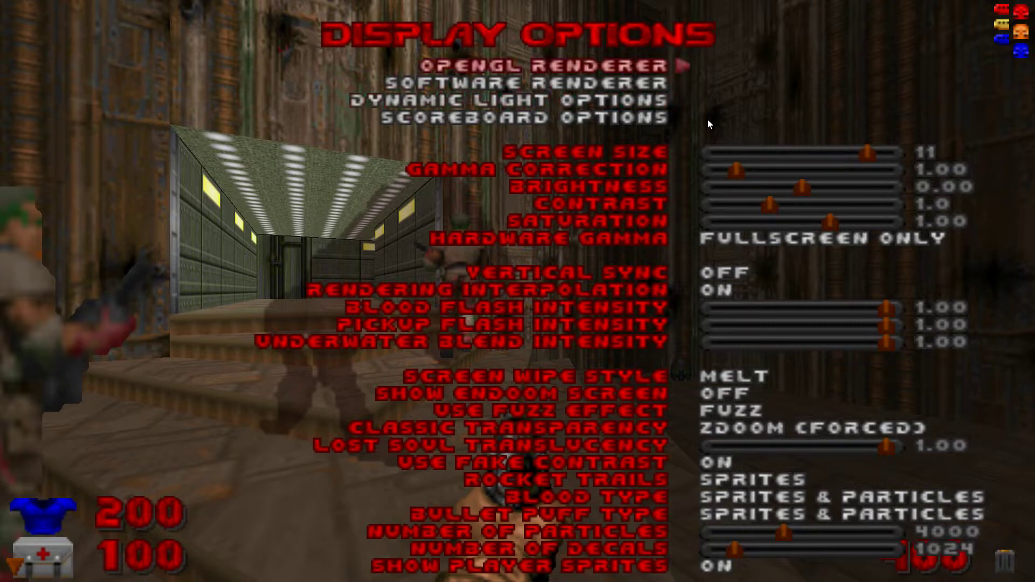
{"action": "key", "text": "Return"}
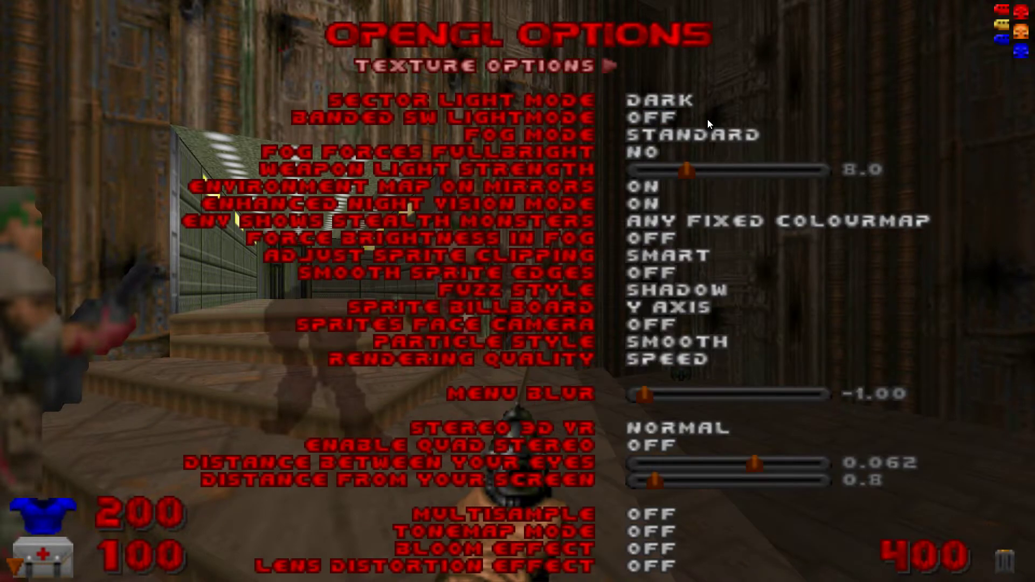
{"action": "key", "text": "Down"}
{"action": "key", "text": "Right"}
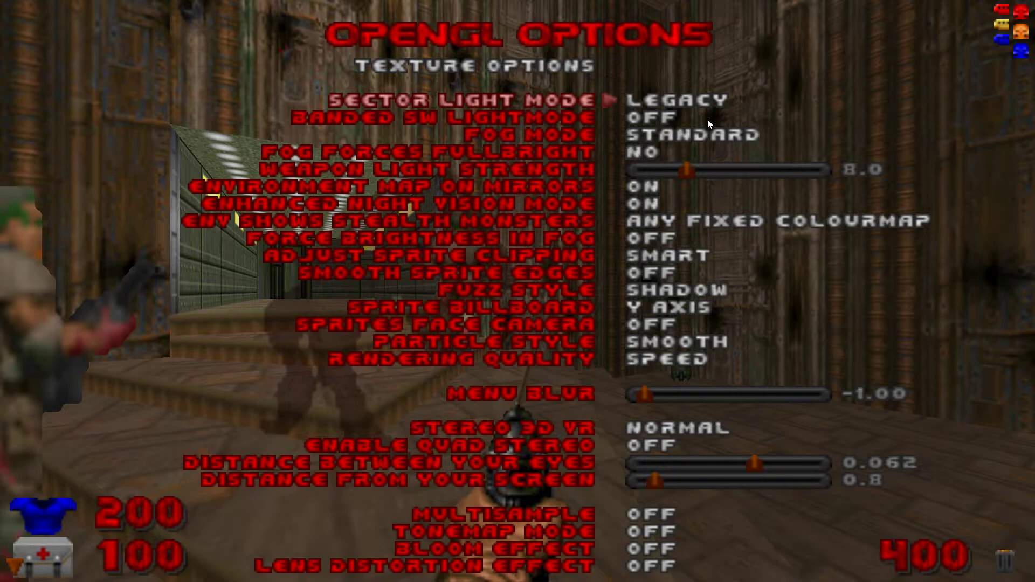
{"action": "key", "text": "Right"}
- Set Fog Mode to Radial in the OpenGL Options
{"action": "key", "text": "Down"}
{"action": "key", "text": "Down"}
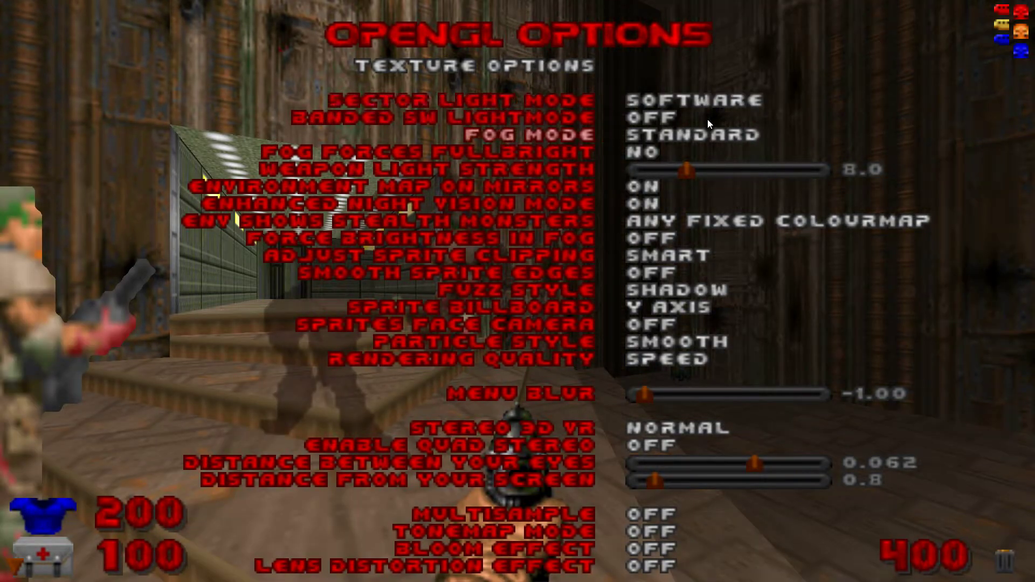
{"action": "key", "text": "Right"}
- Set Adjust Sprite Clipping to Smarter and turn Smooth Sprite Edges on
{"action": "key", "text": "Down"}
{"action": "key", "text": "Down"}
{"action": "key", "text": "Down"}
{"action": "key", "text": "Down"}
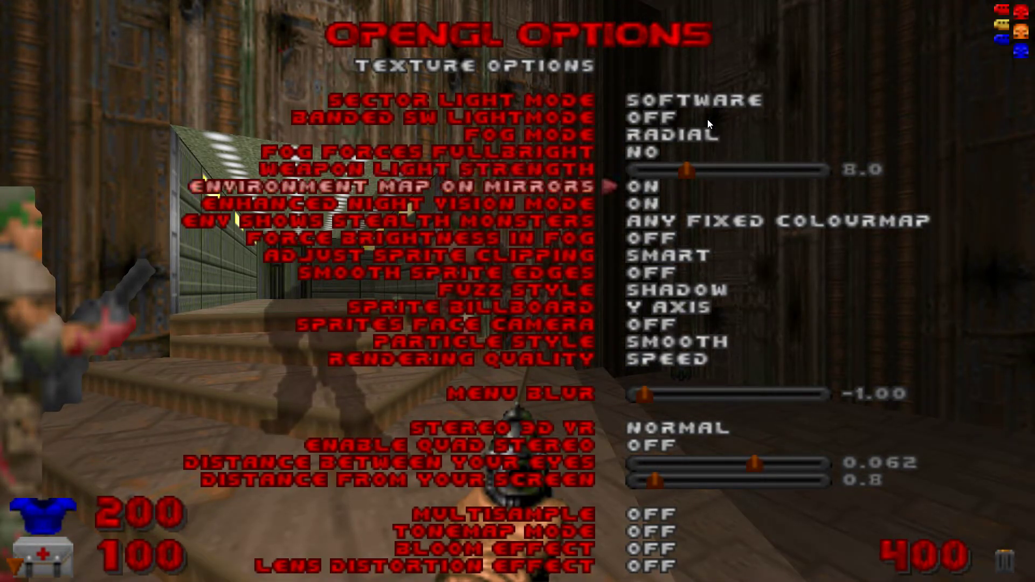
{"action": "key", "text": "Down"}
{"action": "key", "text": "Down"}
{"action": "key", "text": "Down"}
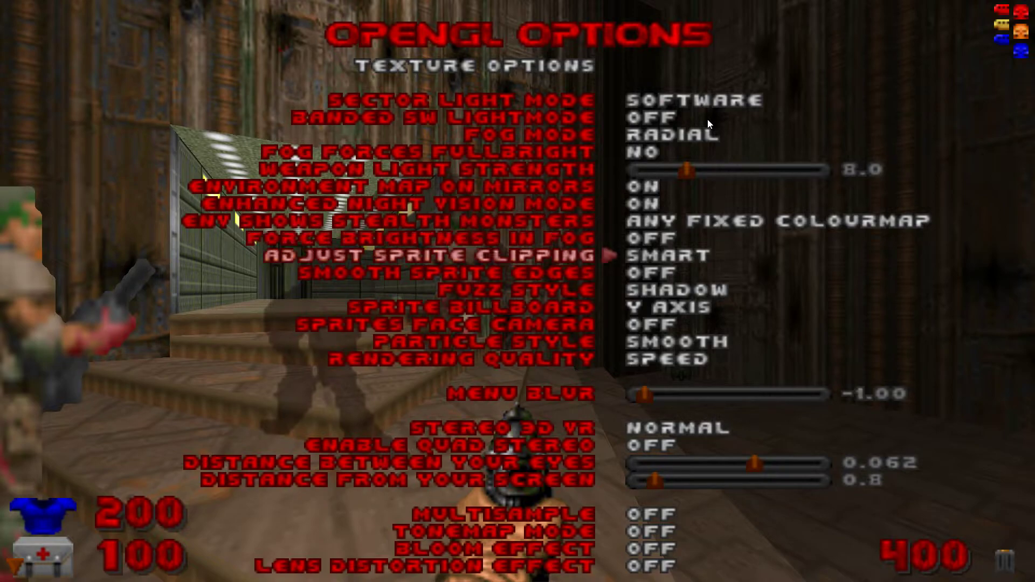
{"action": "key", "text": "Right"}
{"action": "key", "text": "Down"}
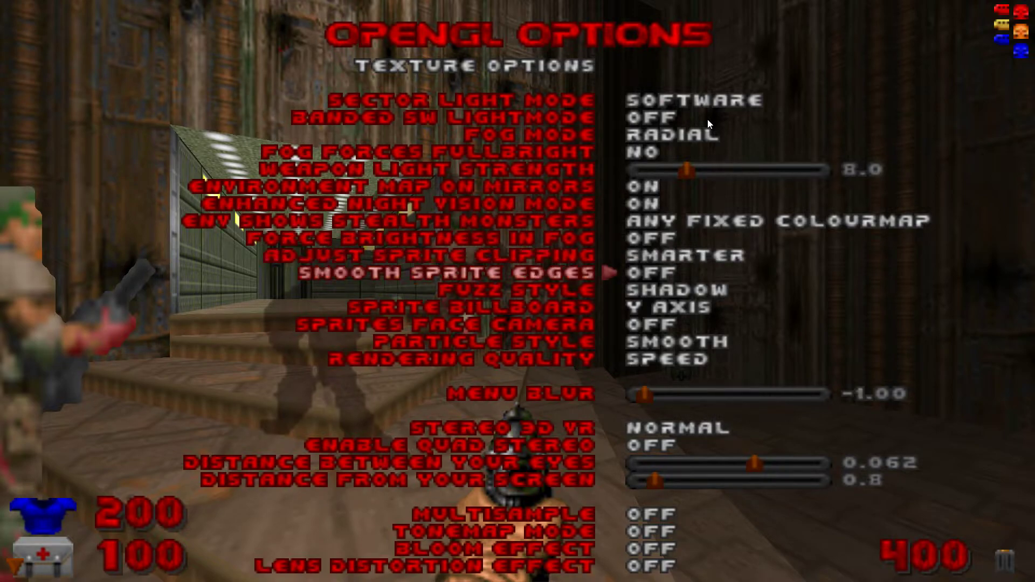
{"action": "key", "text": "Right"}
- Return to the game, turn the player's view slightly to the right, and reopen the OpenGL Options at Fuzz Style
{"action": "key", "text": "Down"}
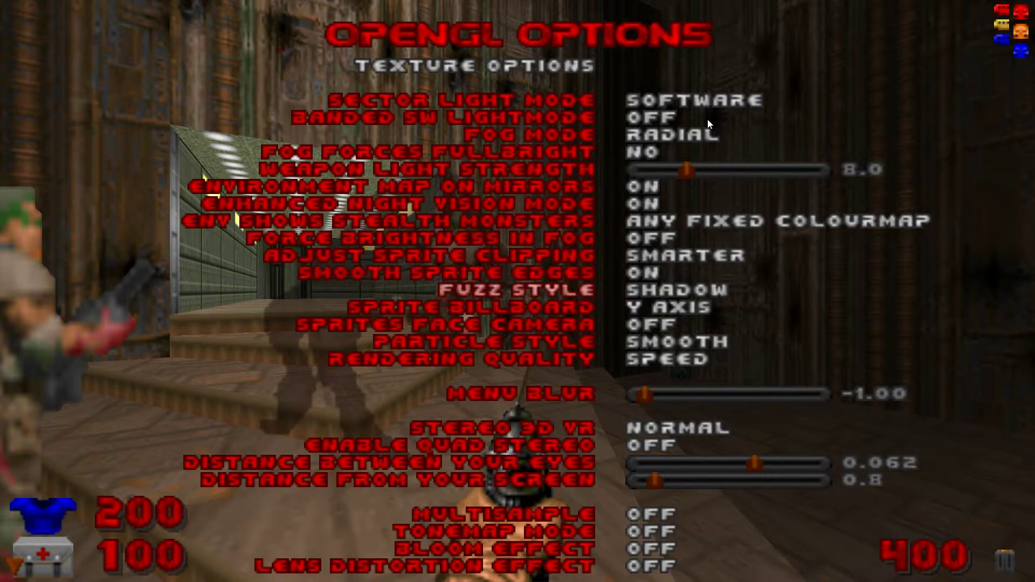
{"action": "key", "text": "Escape"}
{"action": "key", "text": "Escape"}
{"action": "key", "text": "Escape"}
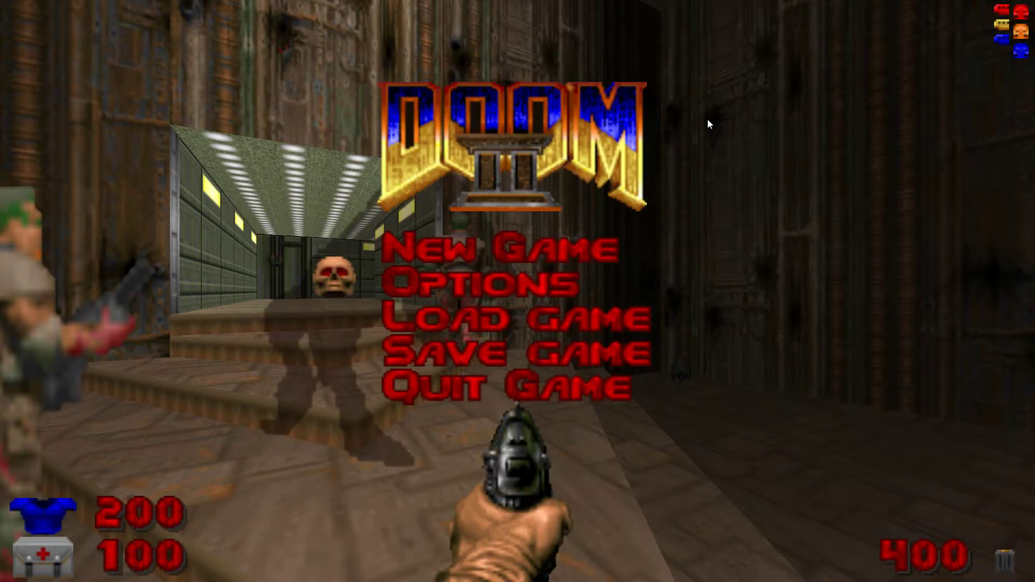
{"action": "key", "text": "Escape"}
{"action": "key", "text": "Right"}
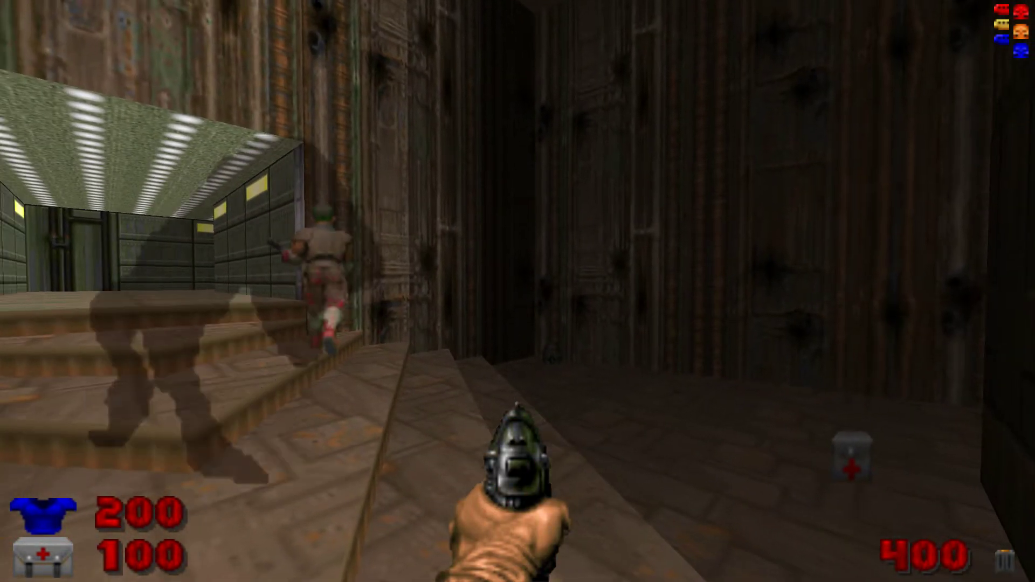
{"action": "key", "text": "Escape"}
{"action": "key", "text": "Return"}
{"action": "key", "text": "Return"}
{"action": "key", "text": "Return"}
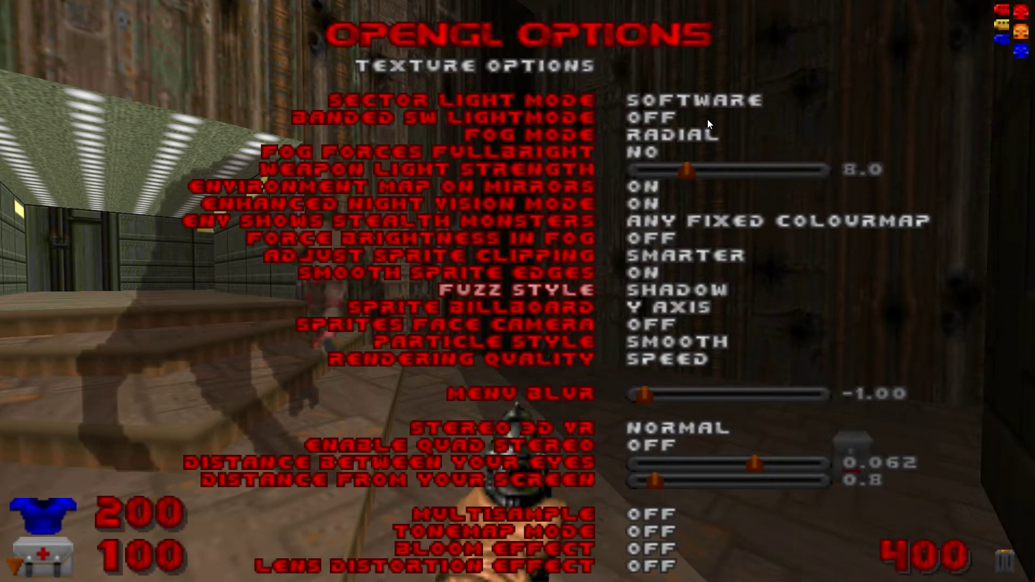
- Cycle through the Fuzz Style choices to compare them and set it to Smooth Noise
{"action": "key", "text": "Right"}
{"action": "key", "text": "Right"}
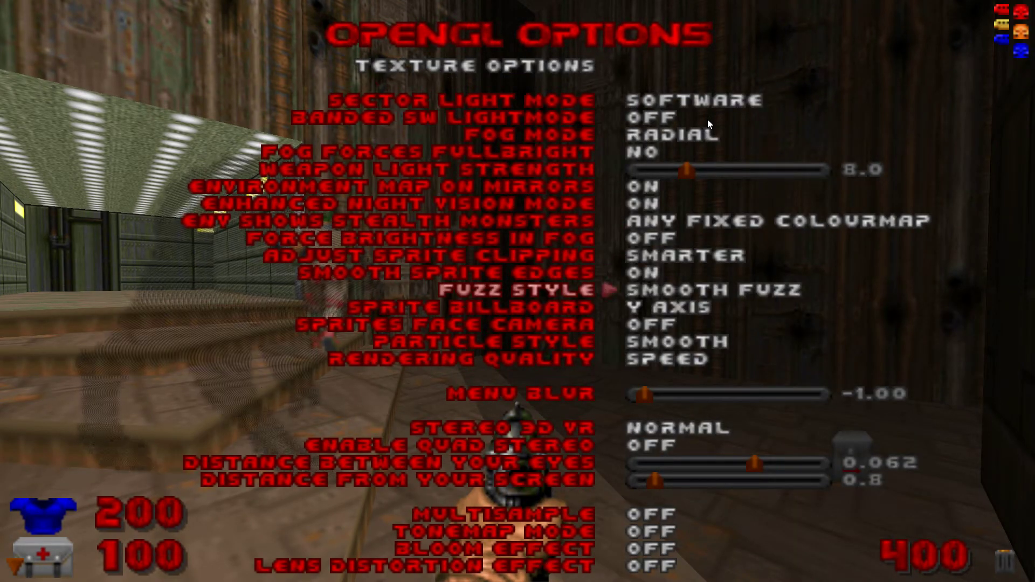
{"action": "key", "text": "Right"}
{"action": "key", "text": "Right"}
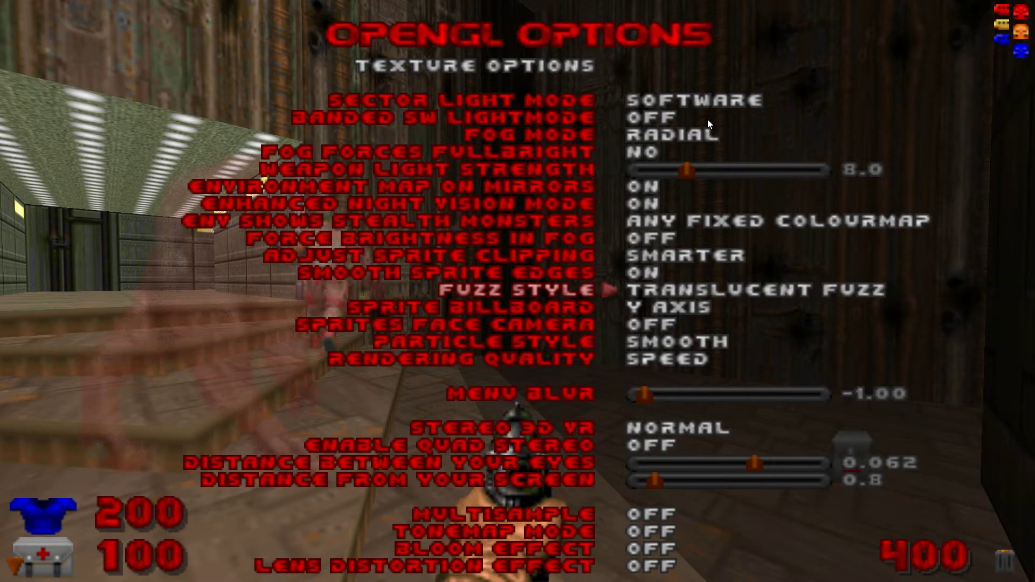
{"action": "key", "text": "Right"}
{"action": "key", "text": "Right"}
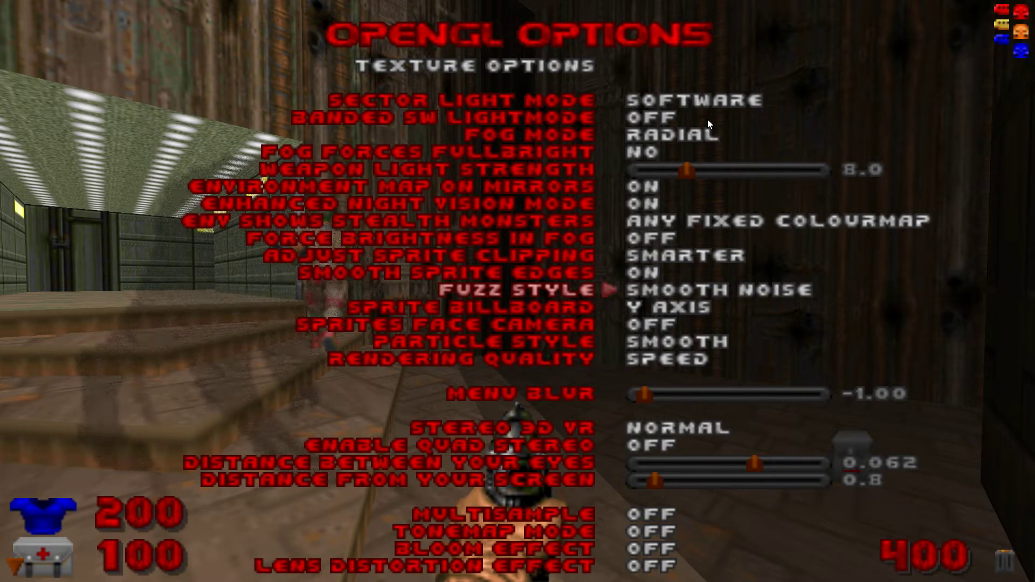
{"action": "key", "text": "Right"}
{"action": "key", "text": "Right"}
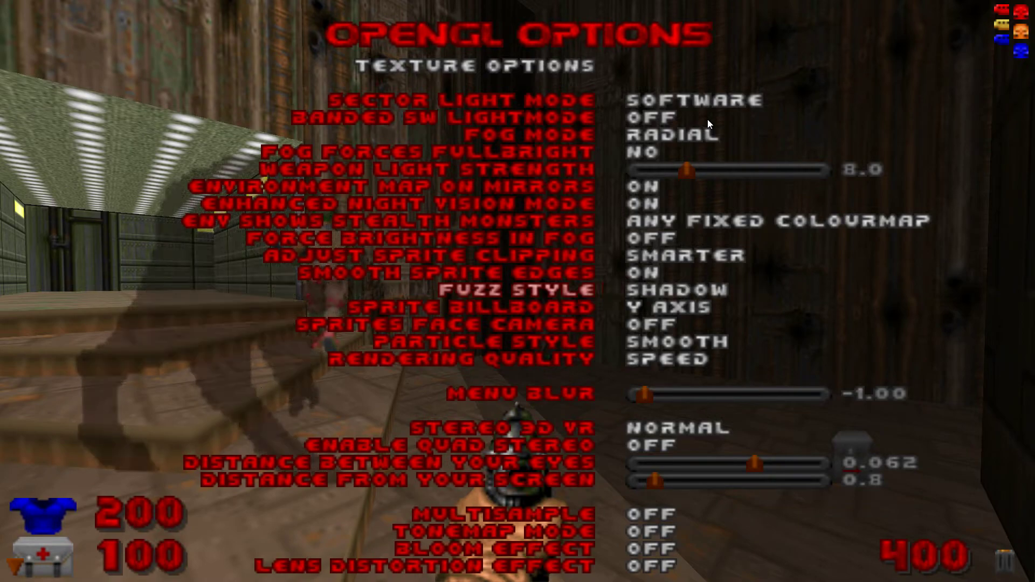
{"action": "key", "text": "Right"}
{"action": "key", "text": "Right"}
{"action": "key", "text": "Right"}
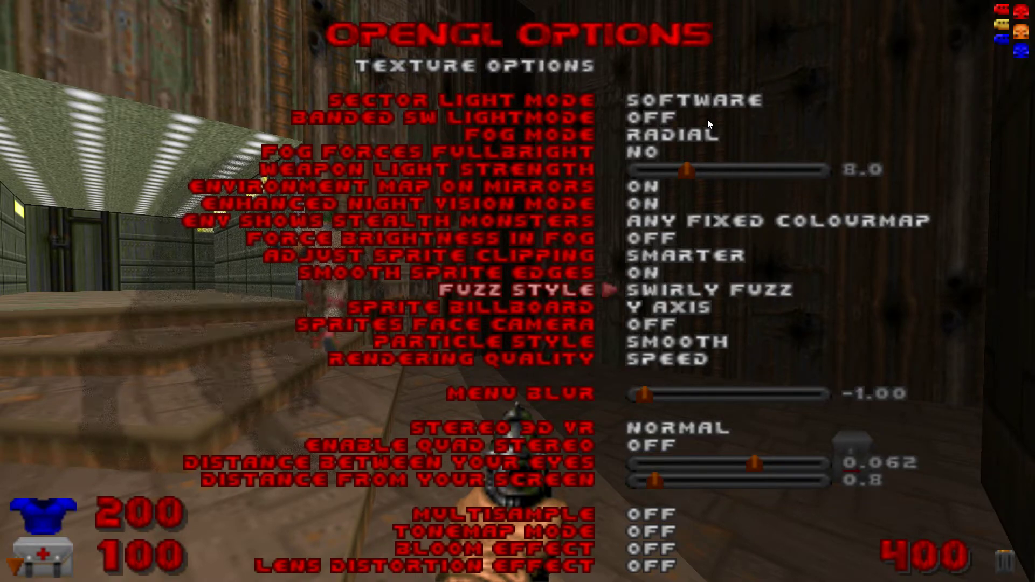
{"action": "key", "text": "Right"}
{"action": "key", "text": "Right"}
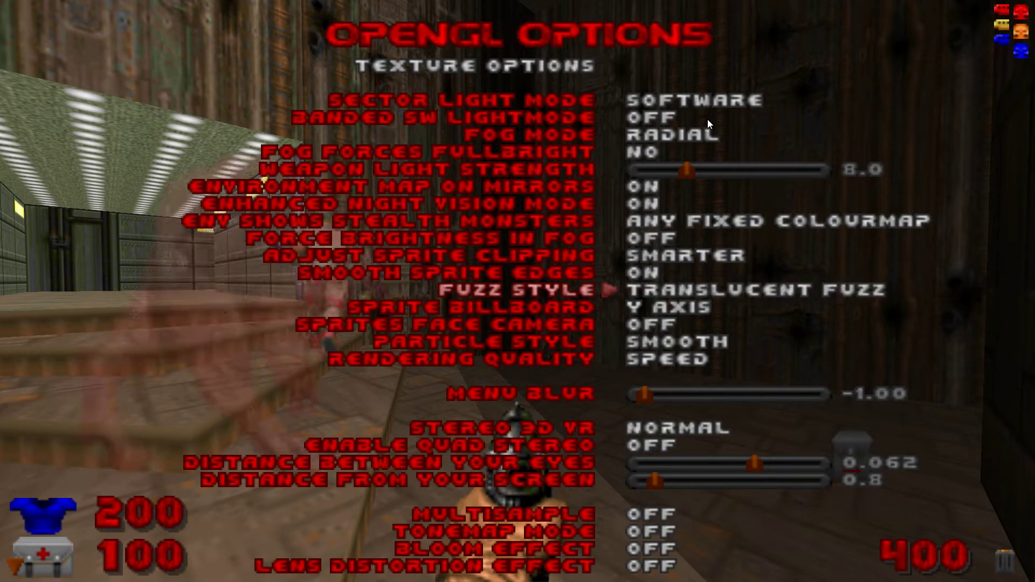
{"action": "key", "text": "Right"}
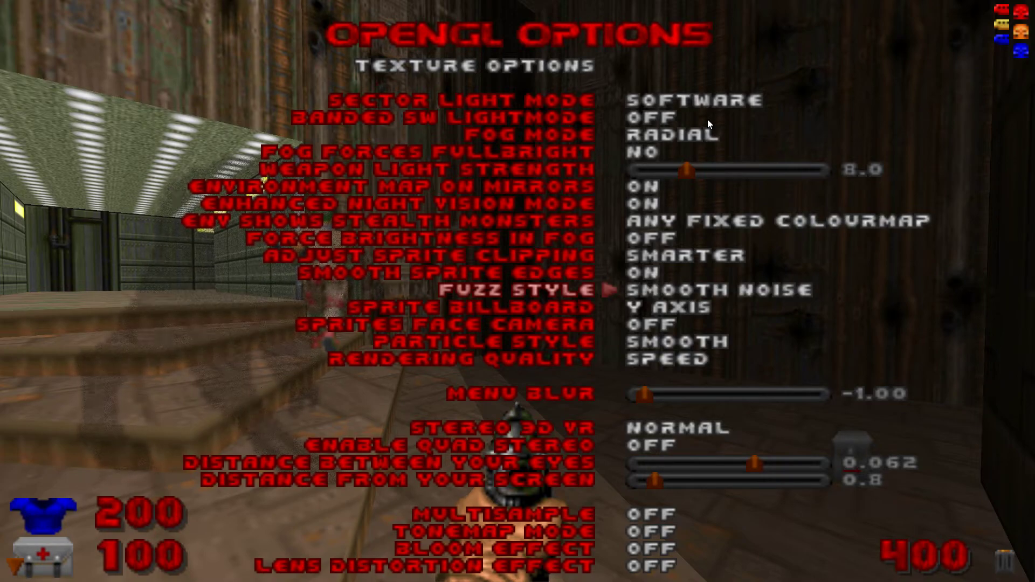
- Set Rendering Quality to Quality and Menu Blur to 0.00
{"action": "key", "text": "Down"}
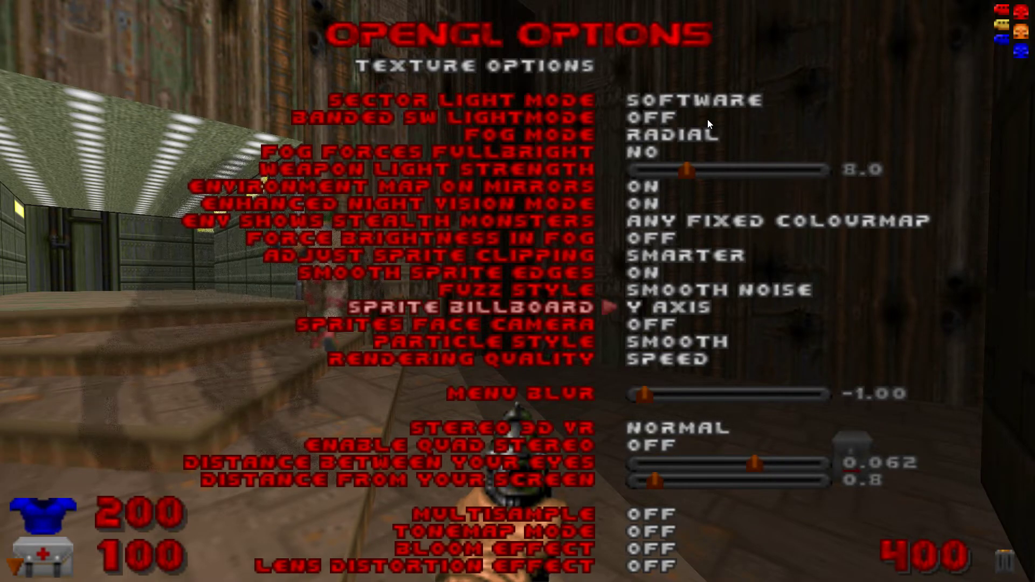
{"action": "key", "text": "Down"}
{"action": "key", "text": "Down"}
{"action": "key", "text": "Down"}
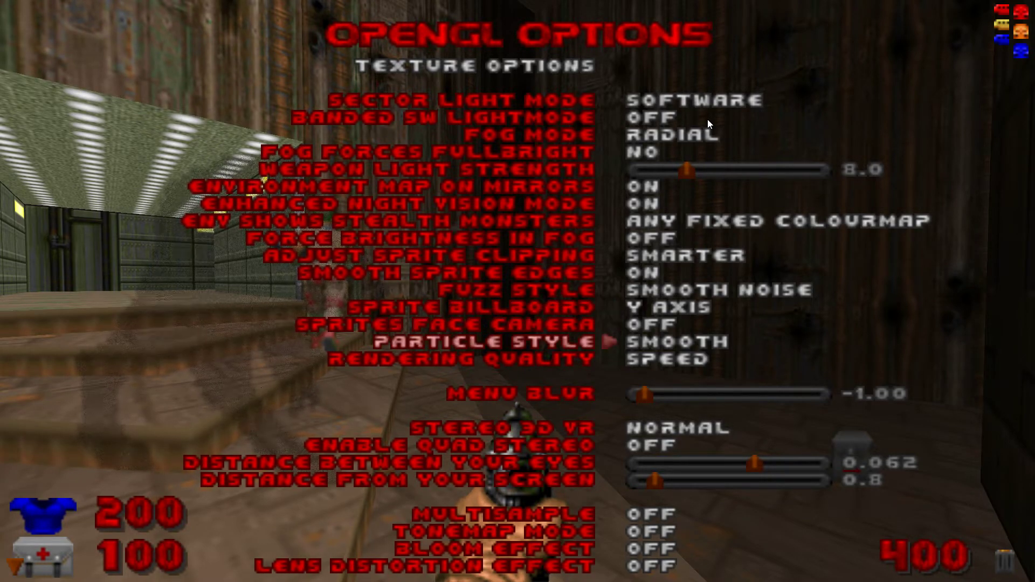
{"action": "key", "text": "Right"}
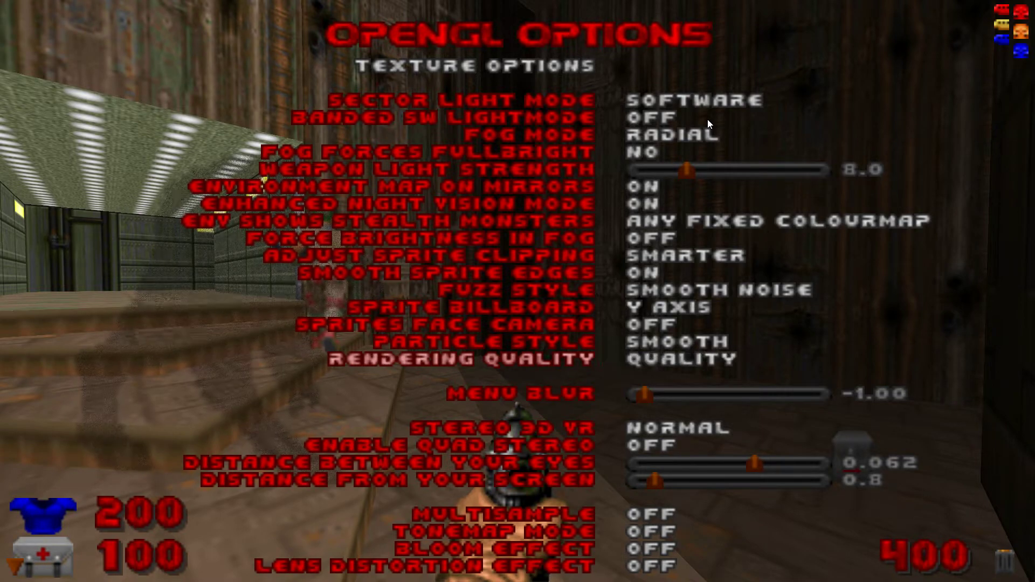
{"action": "key", "text": "Down"}
{"action": "key", "text": "Right"}
- Try out the available Multisample levels and return the setting to Off
{"action": "key", "text": "Down"}
{"action": "key", "text": "Down"}
{"action": "key", "text": "Down"}
{"action": "key", "text": "Down"}
{"action": "key", "text": "Down"}
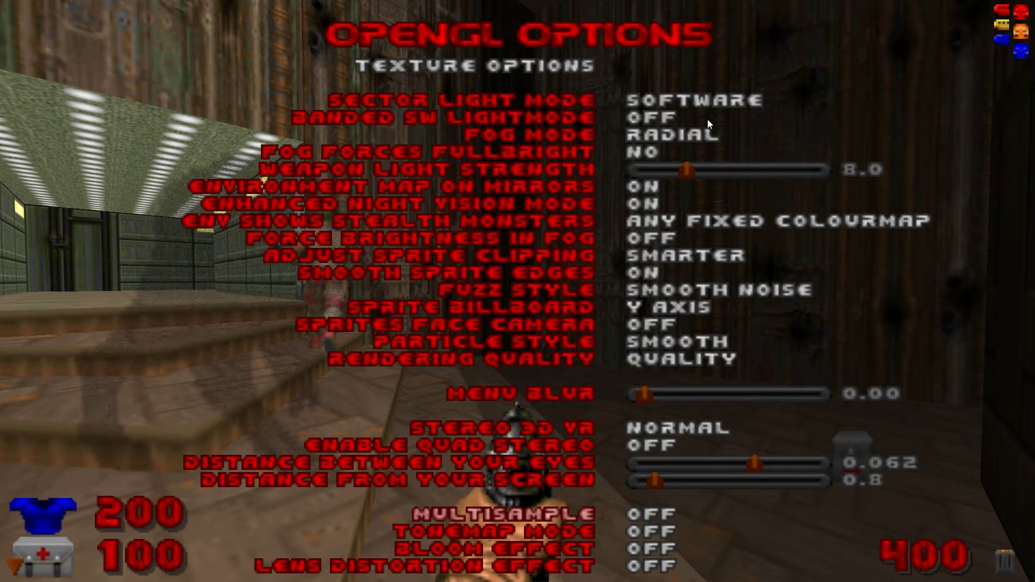
{"action": "key", "text": "Right"}
{"action": "key", "text": "Right"}
{"action": "key", "text": "Right"}
{"action": "key", "text": "Right"}
{"action": "key", "text": "Right"}
{"action": "key", "text": "Left"}
{"action": "key", "text": "Left"}
{"action": "key", "text": "Left"}
{"action": "key", "text": "Left"}
{"action": "key", "text": "Right"}
{"action": "key", "text": "Right"}
{"action": "key", "text": "Right"}
{"action": "key", "text": "Right"}
{"action": "key", "text": "Right"}
{"action": "key", "text": "Left"}
{"action": "key", "text": "Left"}
{"action": "key", "text": "Left"}
{"action": "key", "text": "Left"}
{"action": "key", "text": "Left"}
{"action": "key", "text": "Left"}
- Turn on both the Bloom Effect and the Lens Distortion Effect
{"action": "key", "text": "Down"}
{"action": "key", "text": "Up"}
{"action": "key", "text": "Down"}
{"action": "key", "text": "Down"}
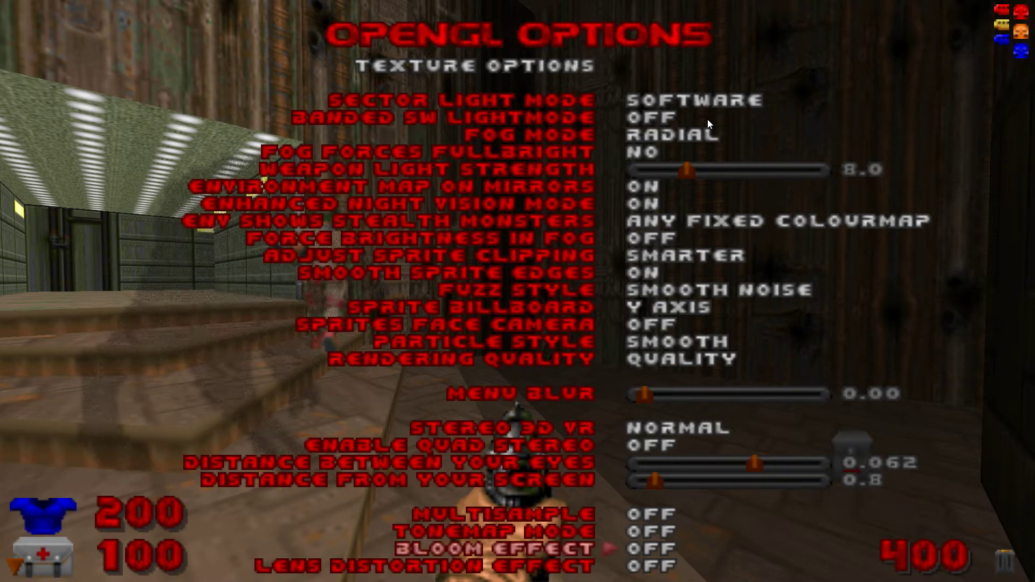
{"action": "key", "text": "Return"}
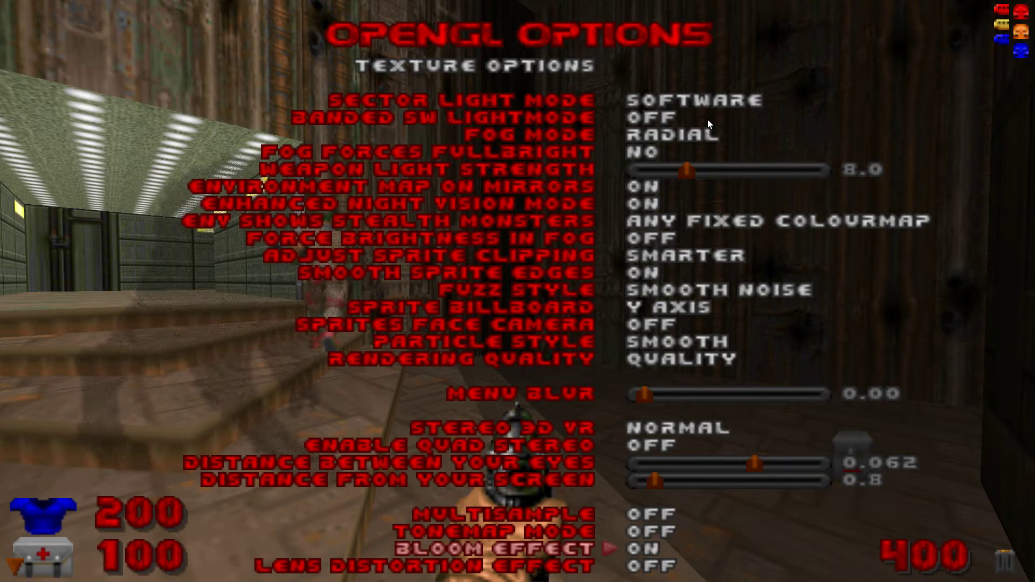
{"action": "key", "text": "Down"}
{"action": "key", "text": "Return"}
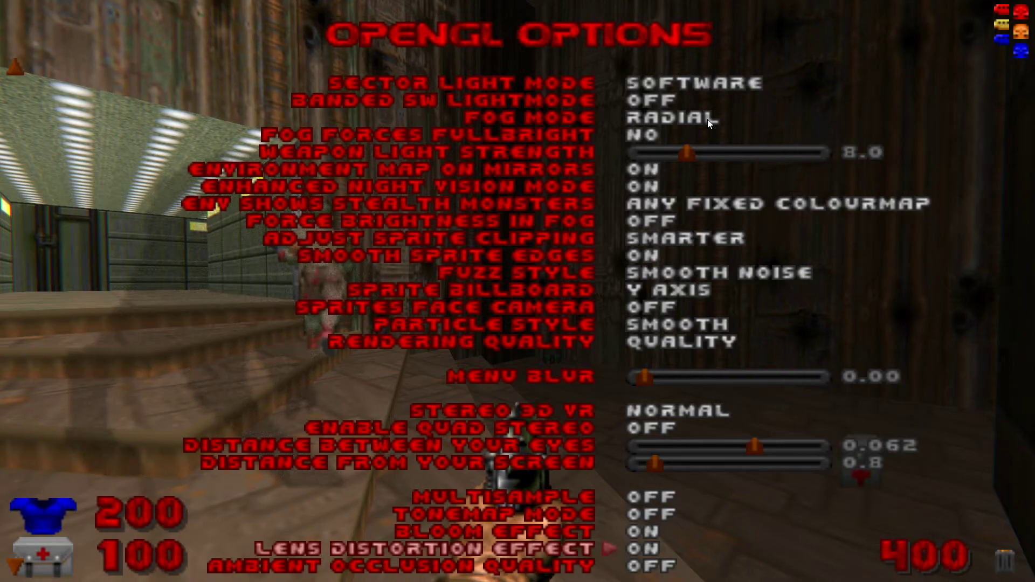
- Set Ambient Occlusion Quality to High
{"action": "key", "text": "Down"}
{"action": "key", "text": "Return"}
{"action": "key", "text": "Return"}
{"action": "key", "text": "Return"}
{"action": "key", "text": "Return"}
{"action": "key", "text": "Left"}
- Try different Portals With AO values and lower the setting to 0
{"action": "key", "text": "Down"}
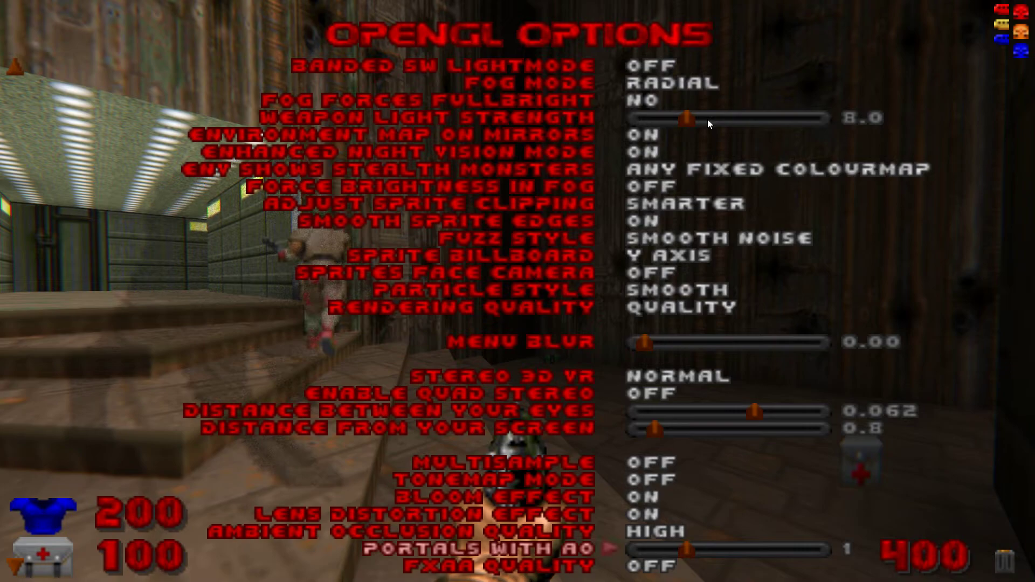
{"action": "key", "text": "Left"}
{"action": "key", "text": "Right"}
{"action": "key", "text": "Right"}
{"action": "key", "text": "Right"}
{"action": "key", "text": "Right"}
{"action": "key", "text": "Left"}
{"action": "key", "text": "Left"}
{"action": "key", "text": "Left"}
{"action": "key", "text": "Left"}
- Set FXAA Quality to Extreme and Dither Output to 12 BPC
{"action": "key", "text": "Down"}
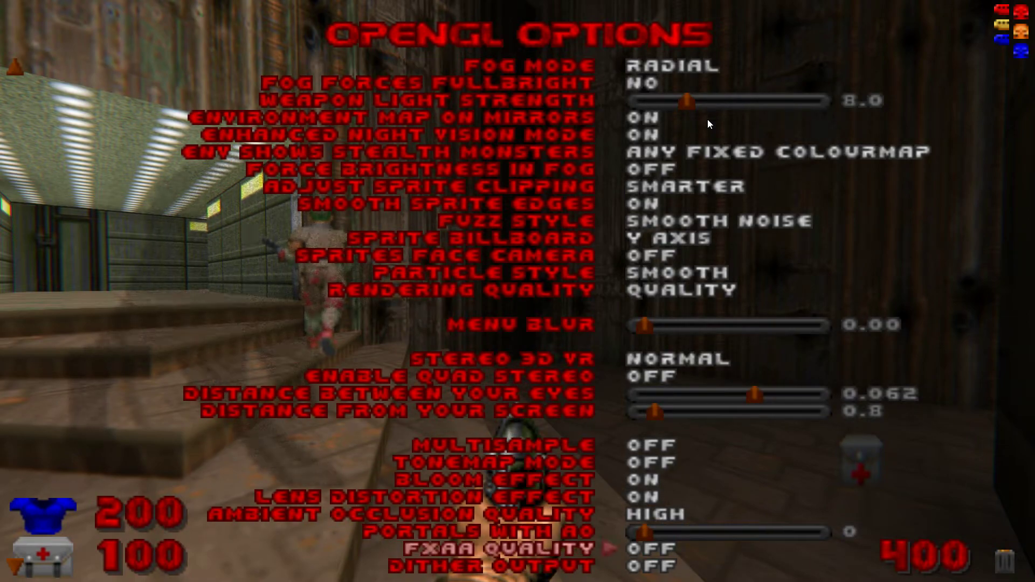
{"action": "key", "text": "Right"}
{"action": "key", "text": "Right"}
{"action": "key", "text": "Right"}
{"action": "key", "text": "Right"}
{"action": "key", "text": "Down"}
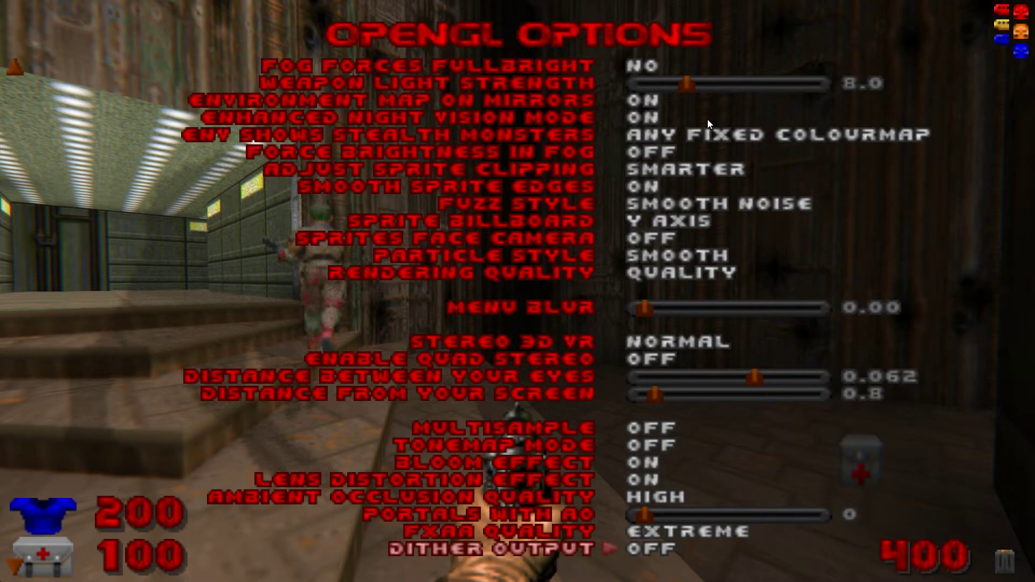
{"action": "key", "text": "Left"}
- In the texture options, set Texture Filter Mode to None and Anisotropic Filter to 16X
{"action": "key", "text": "Down"}
{"action": "key", "text": "Down"}
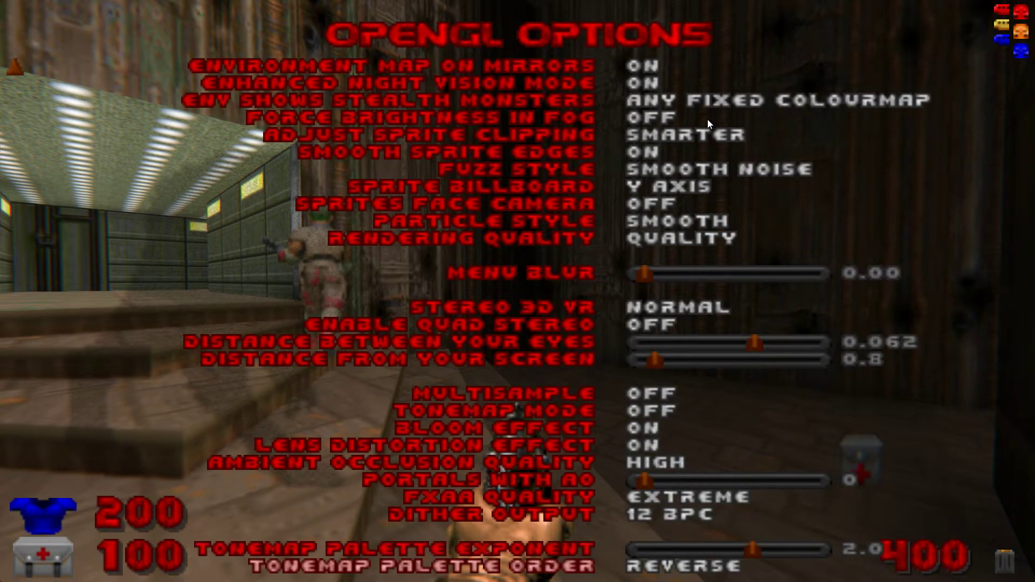
{"action": "key", "text": "Down"}
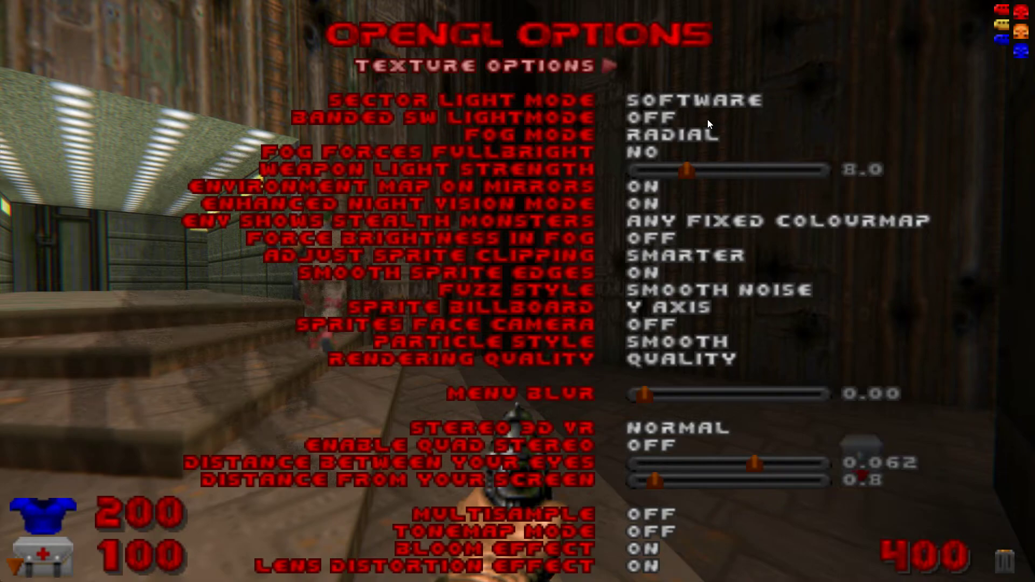
{"action": "key", "text": "Return"}
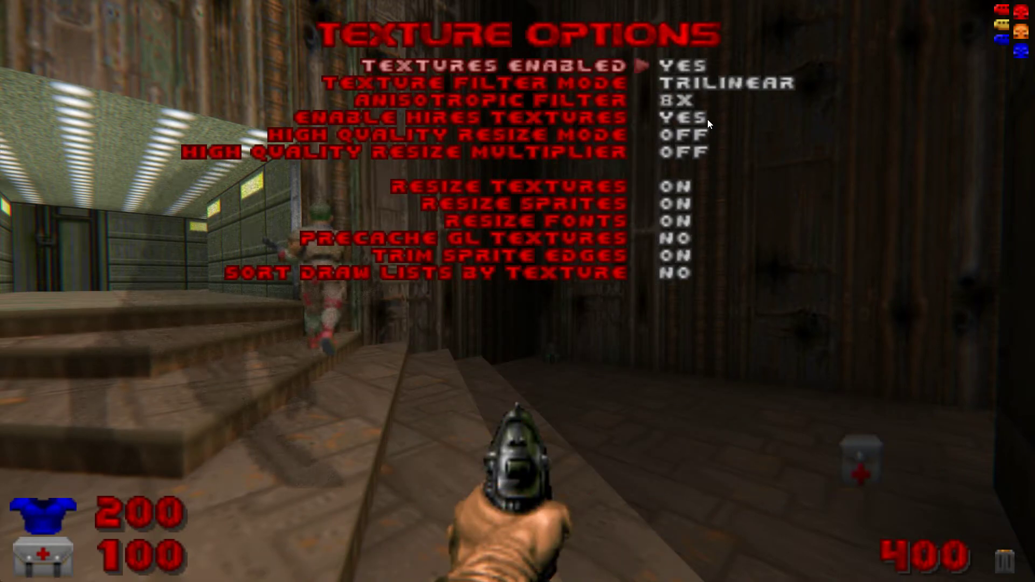
{"action": "key", "text": "Down"}
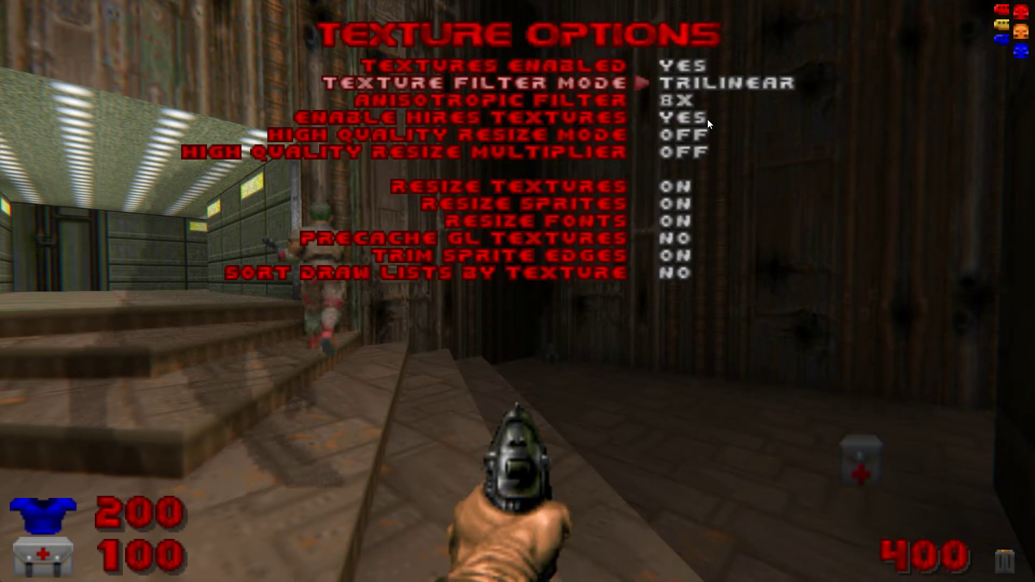
{"action": "key", "text": "Right"}
{"action": "key", "text": "Down"}
{"action": "key", "text": "Right"}
{"action": "key", "text": "Down"}
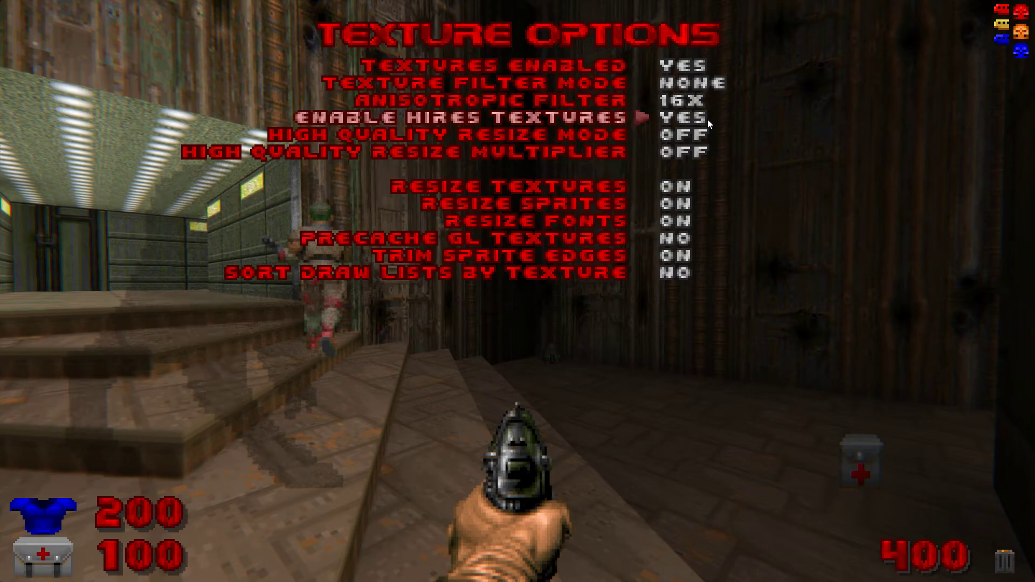
- Set High Quality Resize Mode to xBRZ and High Quality Resize Multiplier to 2X
{"action": "key", "text": "Down"}
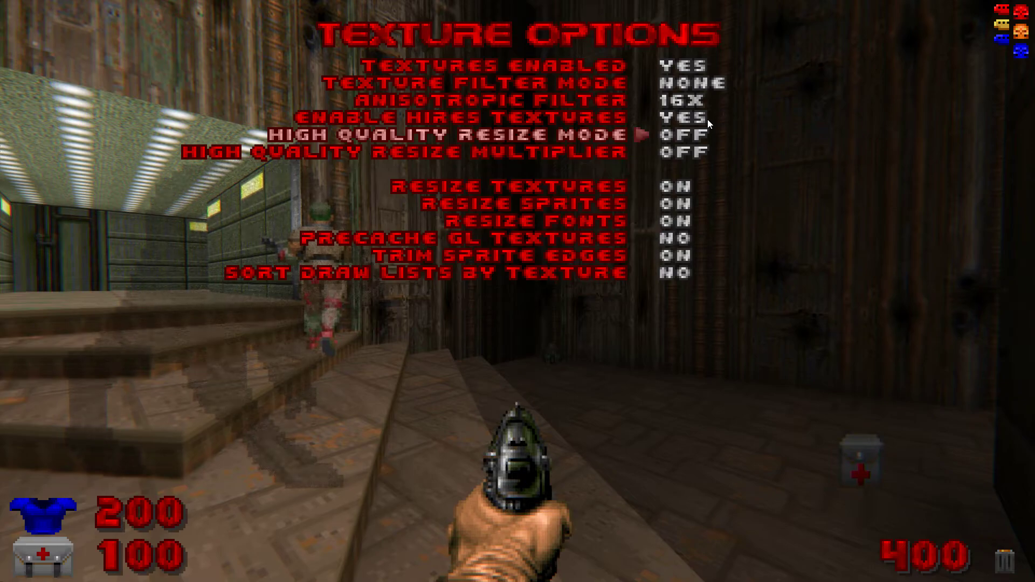
{"action": "key", "text": "Right"}
{"action": "key", "text": "Right"}
{"action": "key", "text": "Down"}
{"action": "key", "text": "Right"}
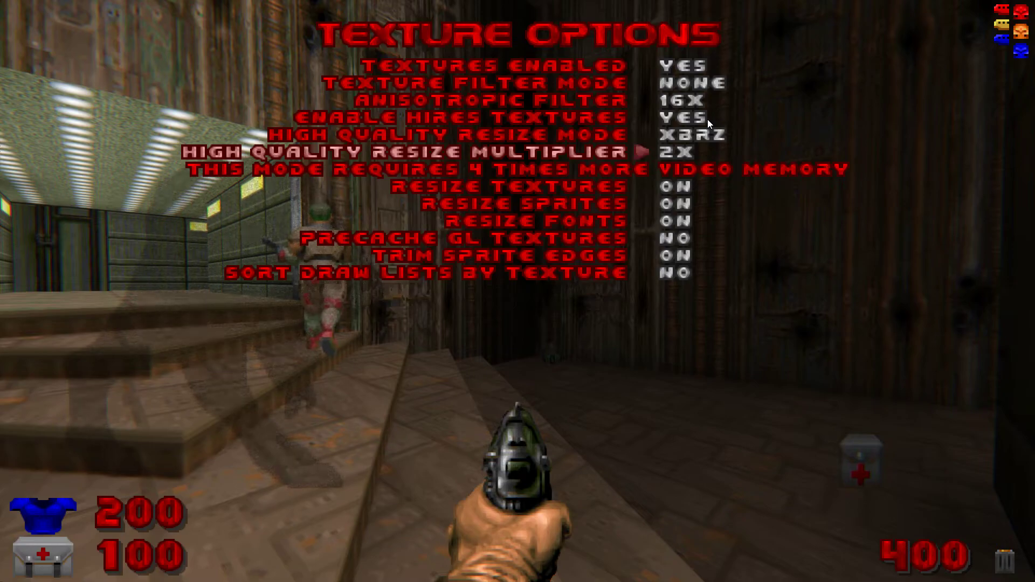
- Return to the game to examine a soldier's sprite up close, and reopen the texture options
{"action": "key", "text": "Escape"}
{"action": "key", "text": "Escape"}
{"action": "key", "text": "Escape"}
{"action": "key", "text": "Escape"}
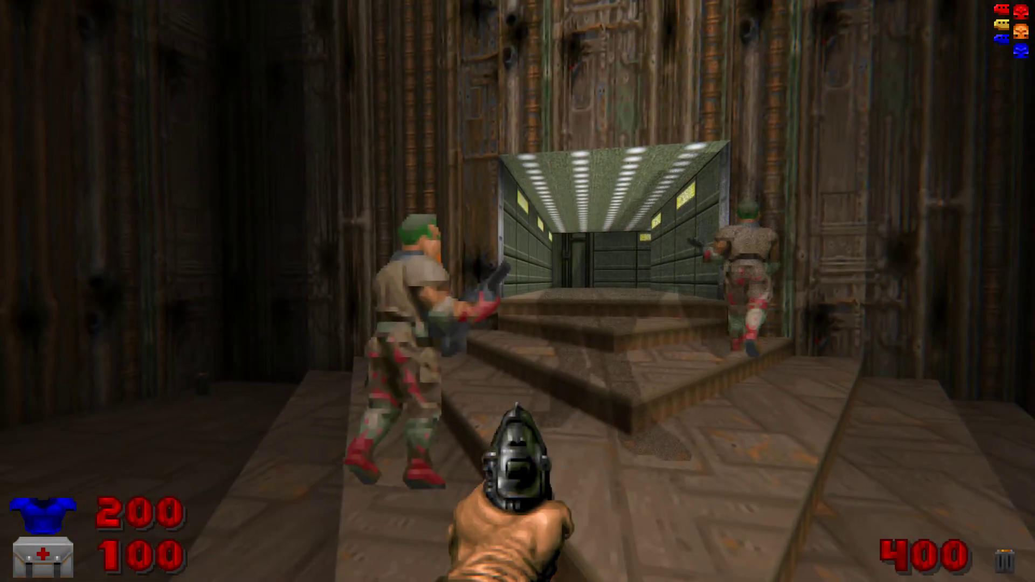
{"action": "key", "text": "Escape"}
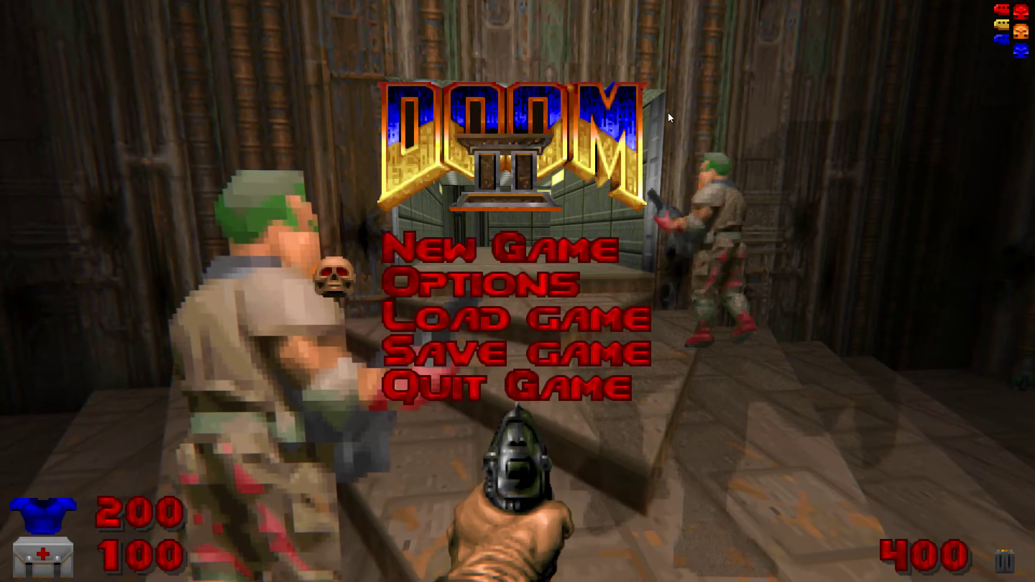
{"action": "key", "text": "Return"}
{"action": "key", "text": "Return"}
{"action": "key", "text": "Return"}
{"action": "key", "text": "Return"}
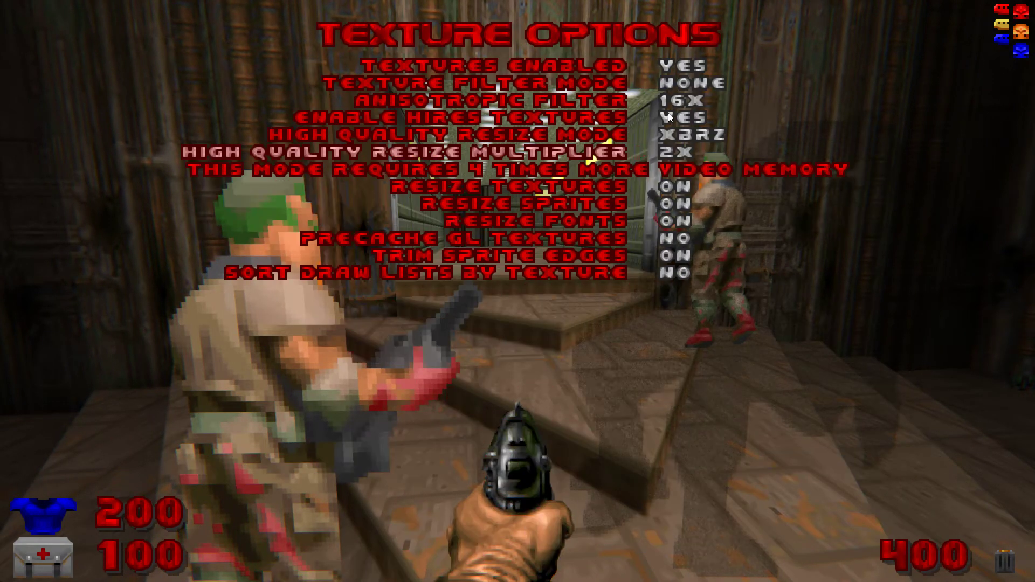
- Try the High Quality Resize Multiplier values from 3X up to 6X and return it to 2X
{"action": "key", "text": "Right"}
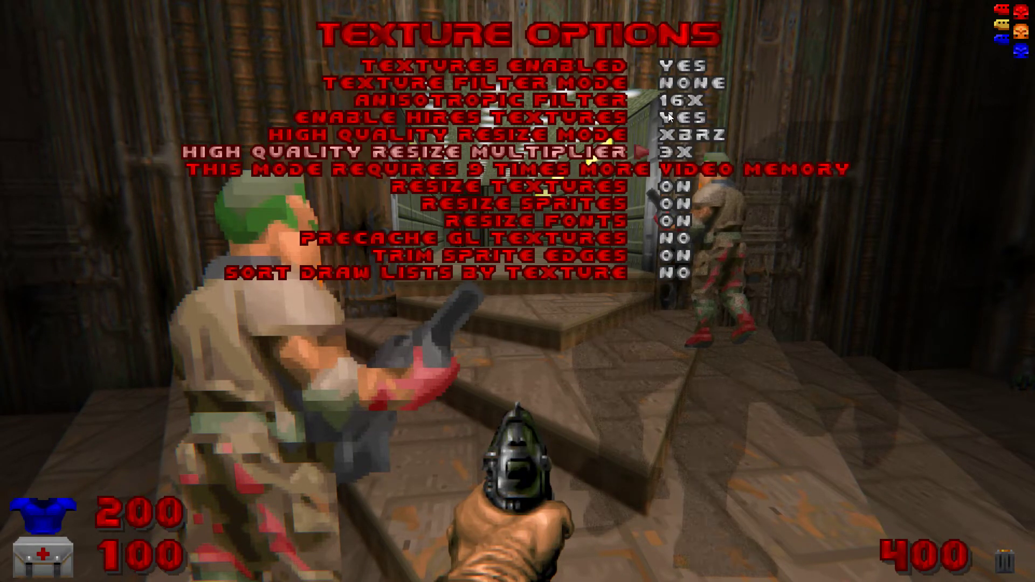
{"action": "key", "text": "Right"}
{"action": "key", "text": "Right"}
{"action": "key", "text": "Right"}
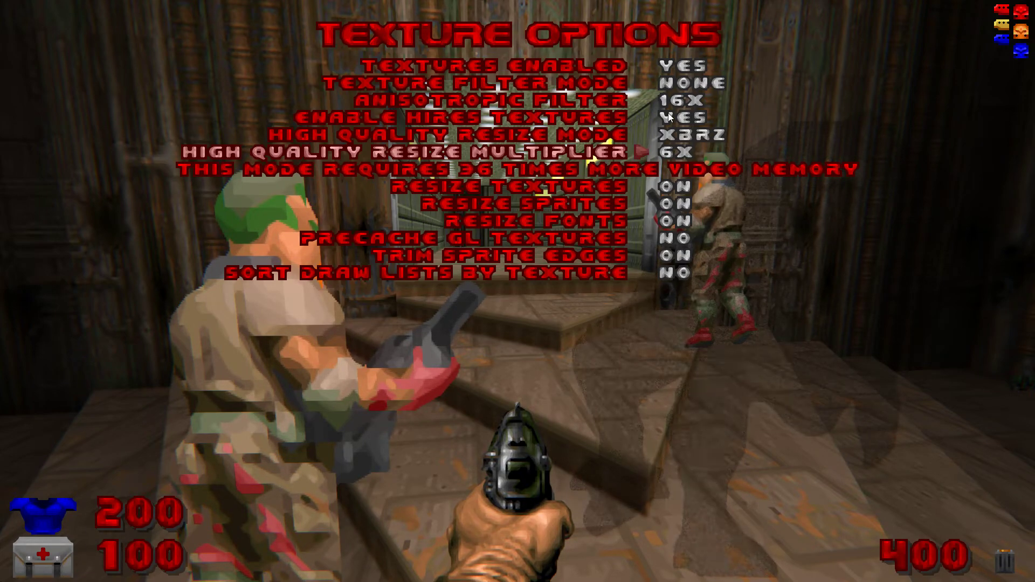
{"action": "key", "text": "Right"}
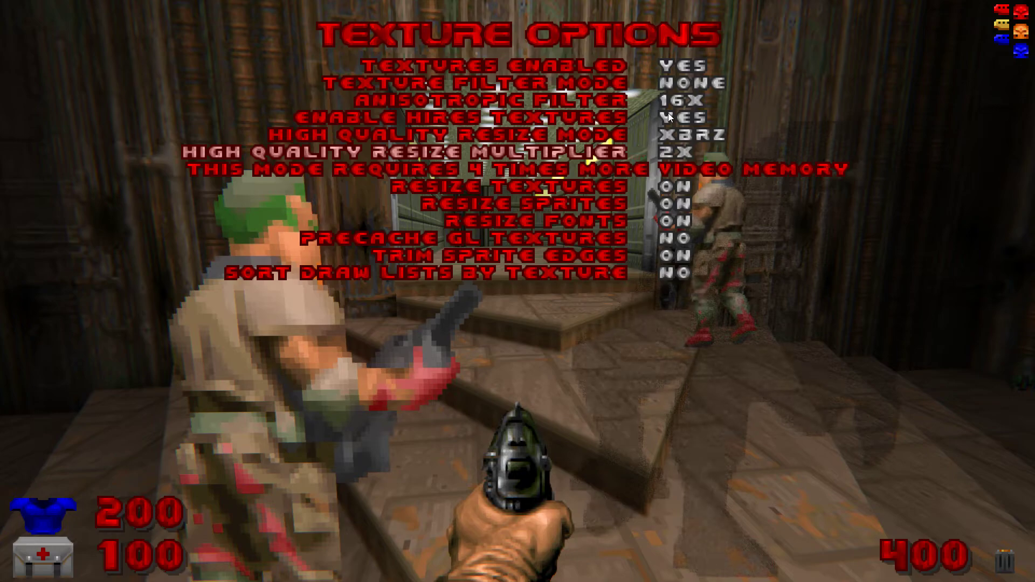
- Turn on Precache GL Textures and Sort Draw Lists by Texture
{"action": "key", "text": "Down"}
{"action": "key", "text": "Down"}
{"action": "key", "text": "Down"}
{"action": "key", "text": "Down"}
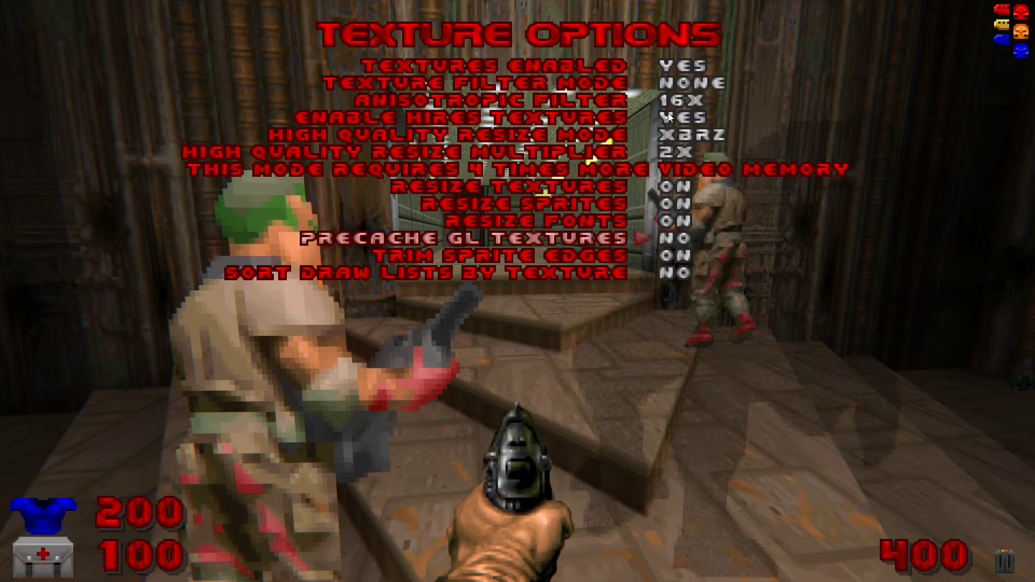
{"action": "key", "text": "Right"}
{"action": "key", "text": "Down"}
{"action": "key", "text": "Down"}
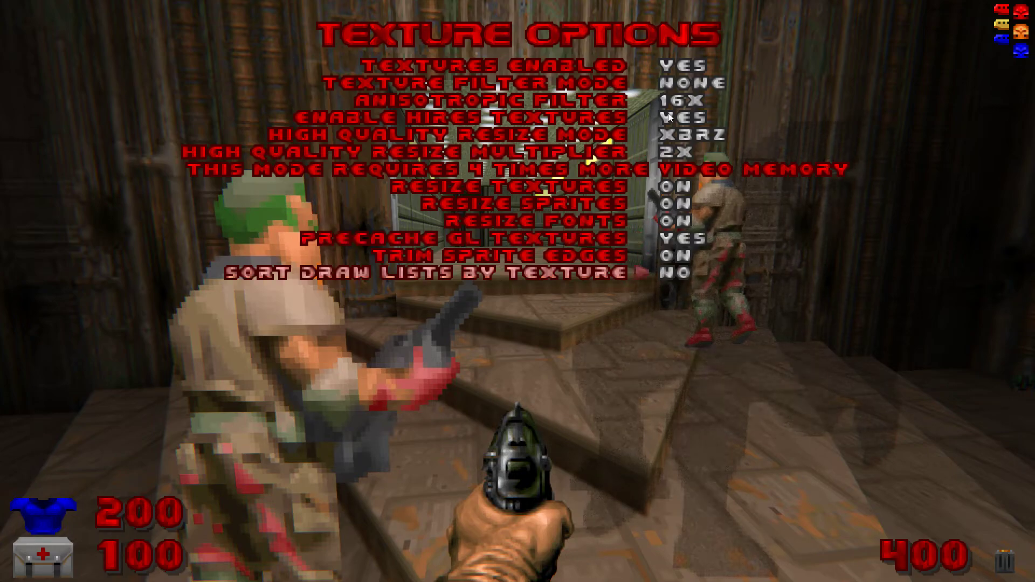
{"action": "key", "text": "Right"}
{"action": "key", "text": "Escape"}
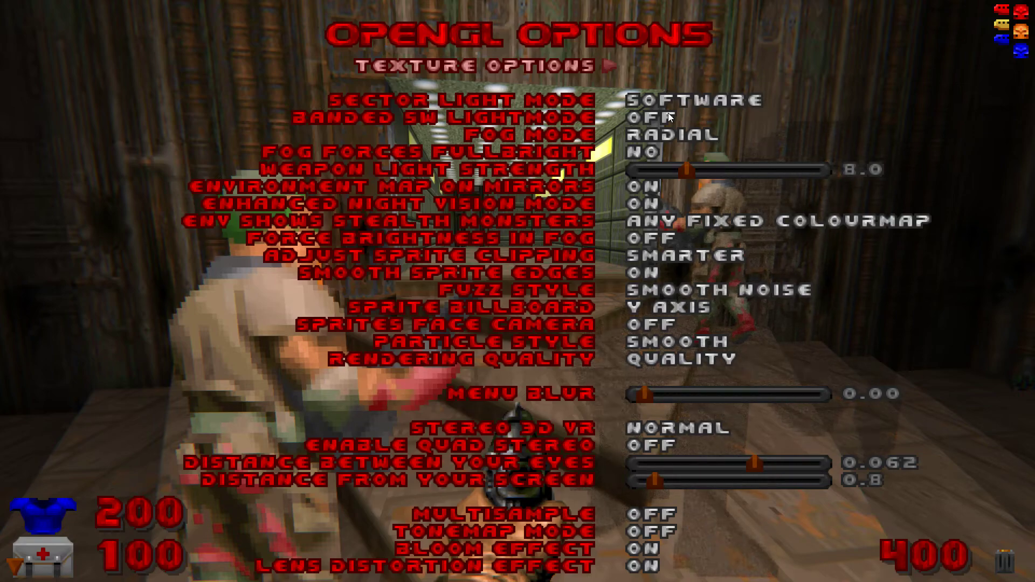
- Review the video mode settings, including render mode, fullscreen and forced aspect ratio, and return to the game
{"action": "key", "text": "Escape"}
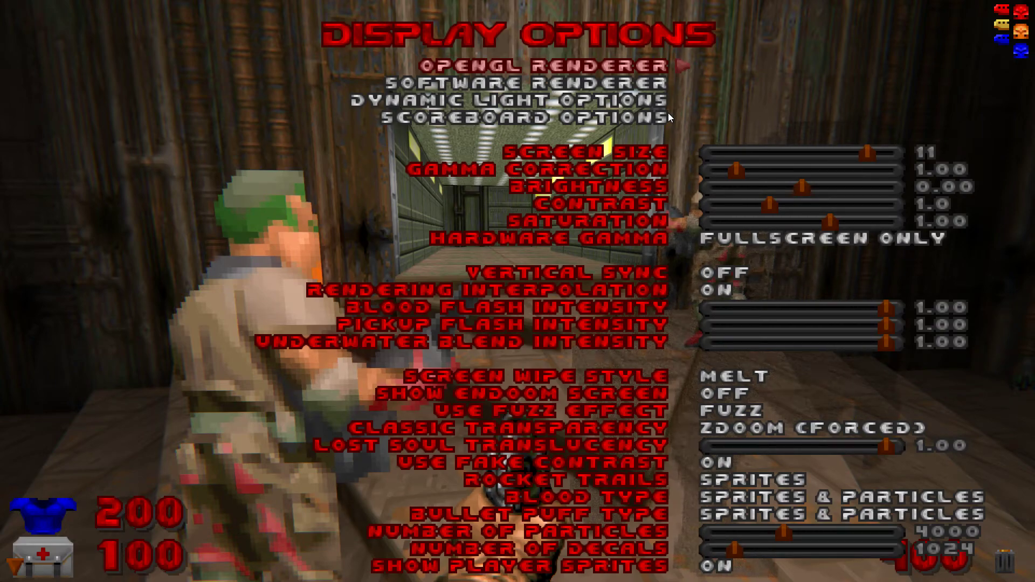
{"action": "key", "text": "Escape"}
{"action": "key", "text": "Down"}
{"action": "key", "text": "Return"}
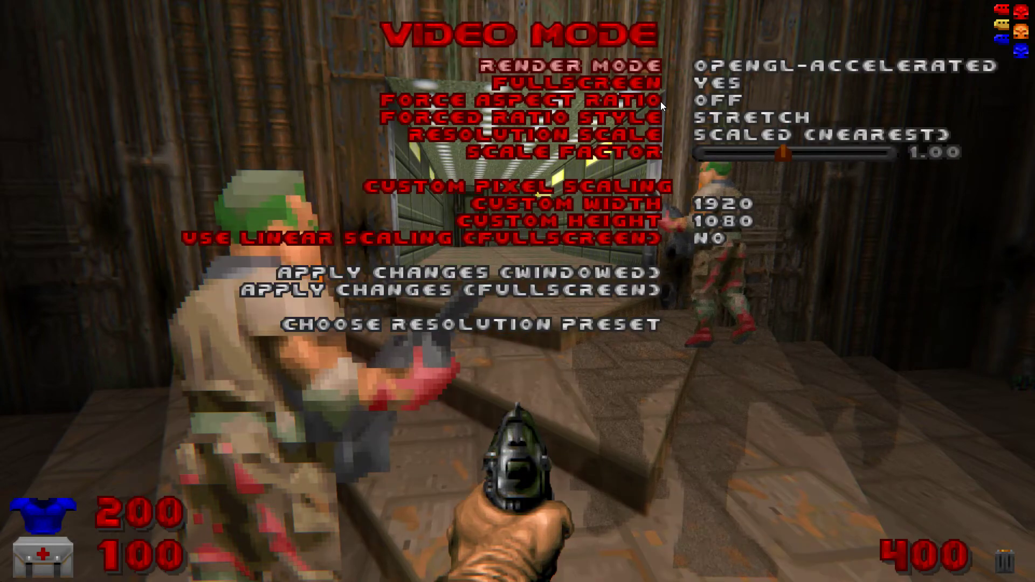
{"action": "key", "text": "Down"}
{"action": "key", "text": "Down"}
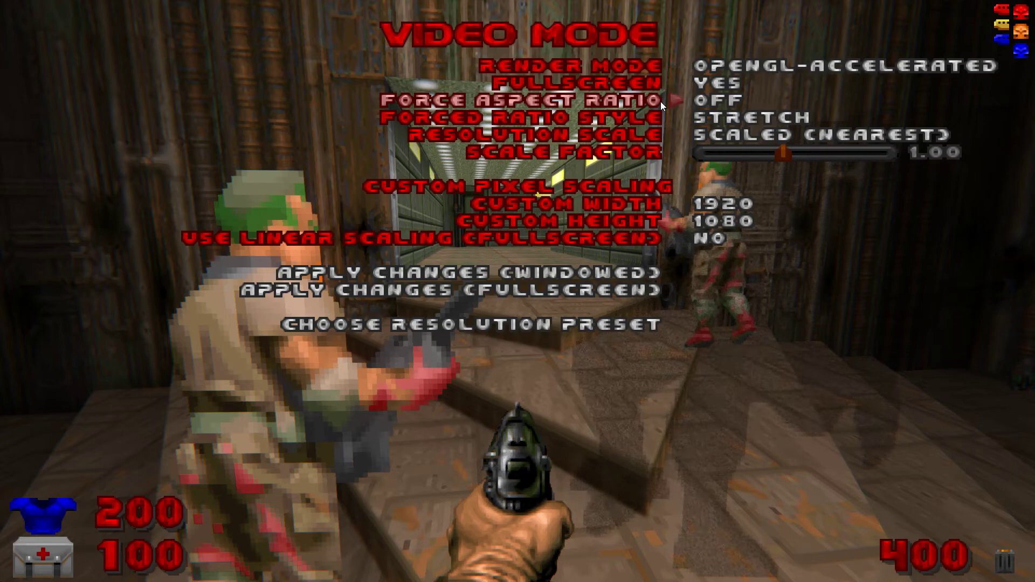
{"action": "key", "text": "Escape"}
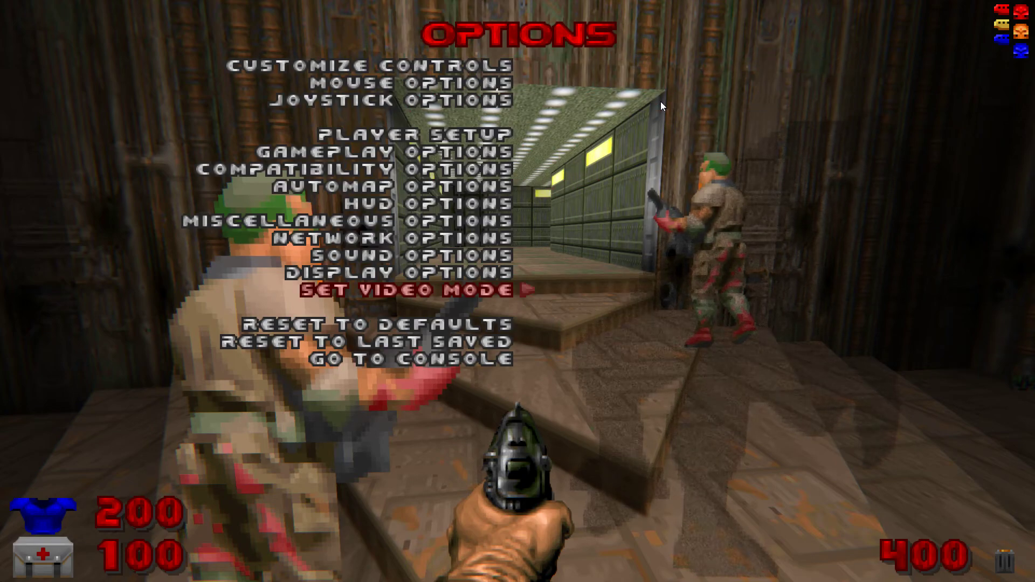
{"action": "key", "text": "Escape"}
{"action": "key", "text": "Escape"}
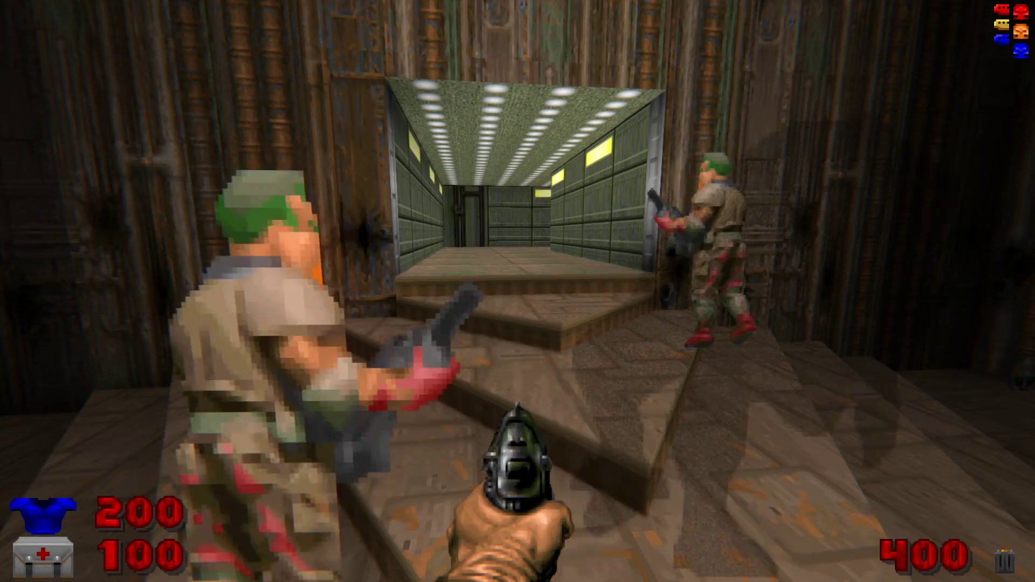
- Move around the room and switch to the rocket launcher to examine the configured graphics, and bring up the game menu
{"action": "key", "text": "s"}
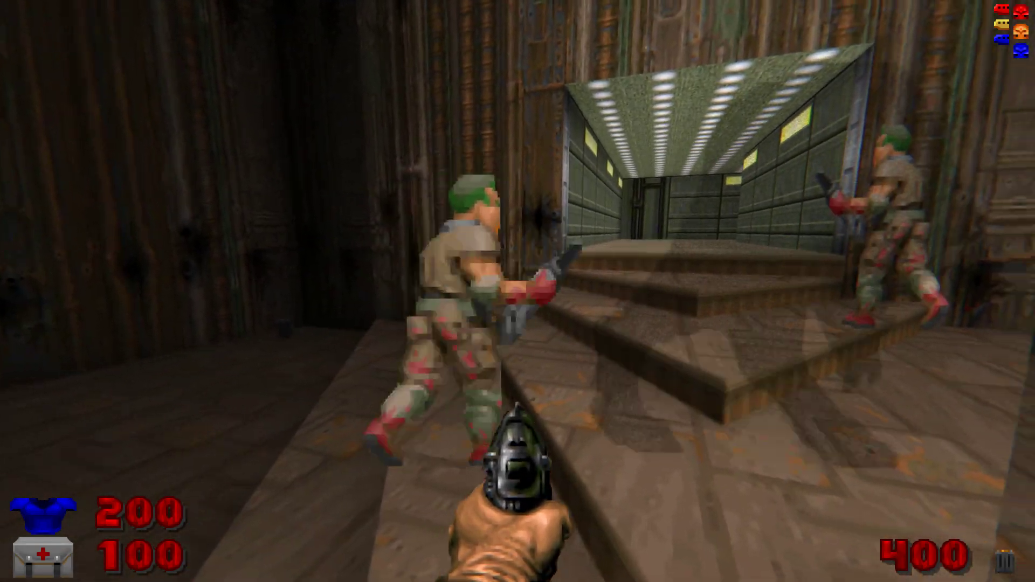
{"action": "key", "text": "Left"}
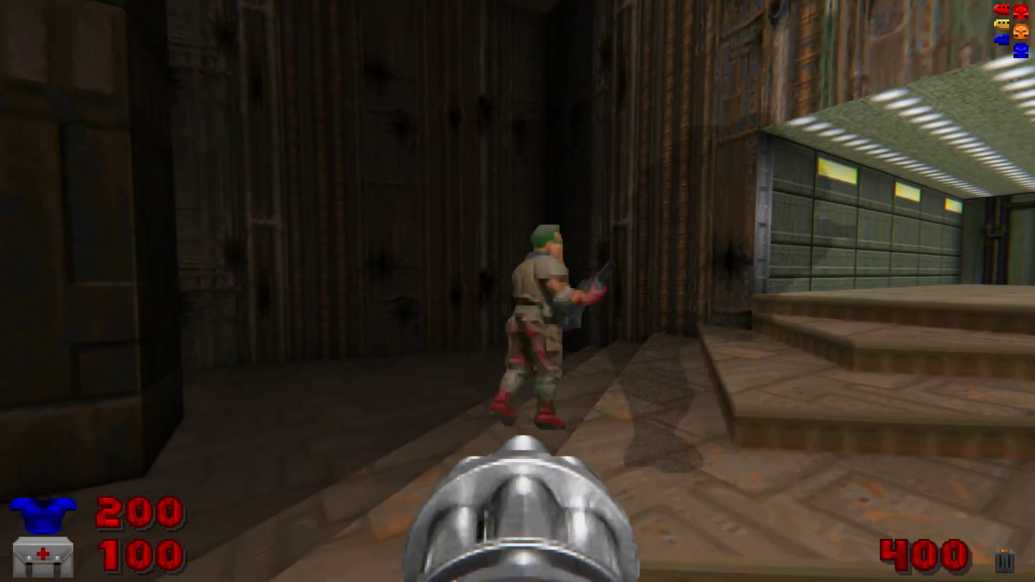
{"action": "key", "text": "5"}
{"action": "key", "text": "Right"}
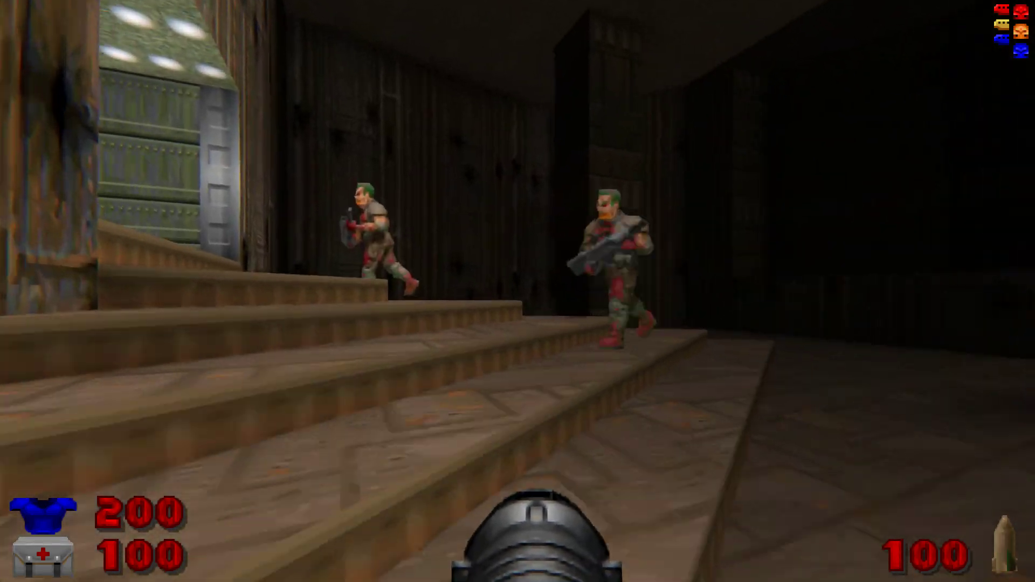
{"action": "key", "text": "Left"}
{"action": "key", "text": "Right"}
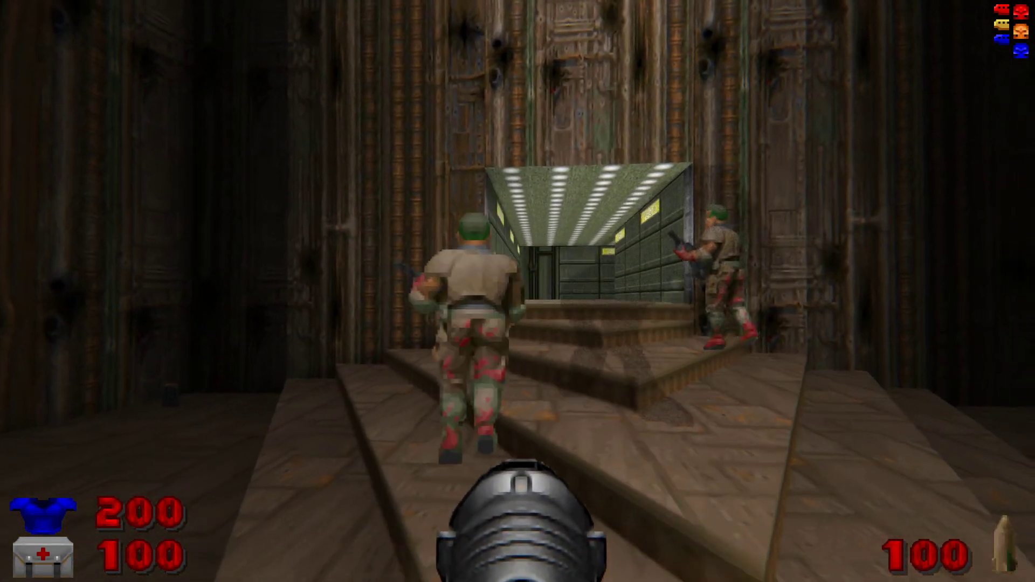
{"action": "key", "text": "Escape"}
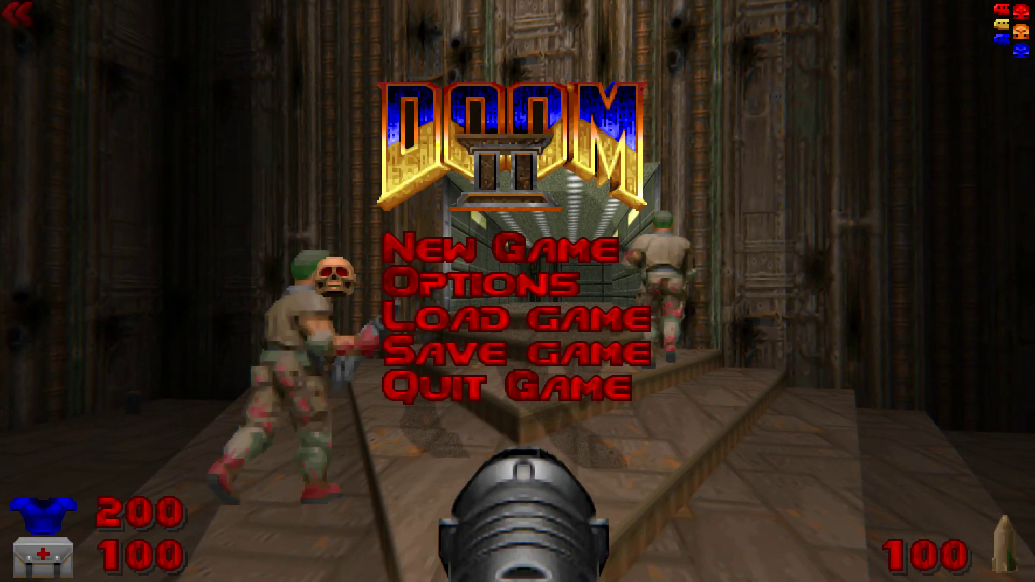